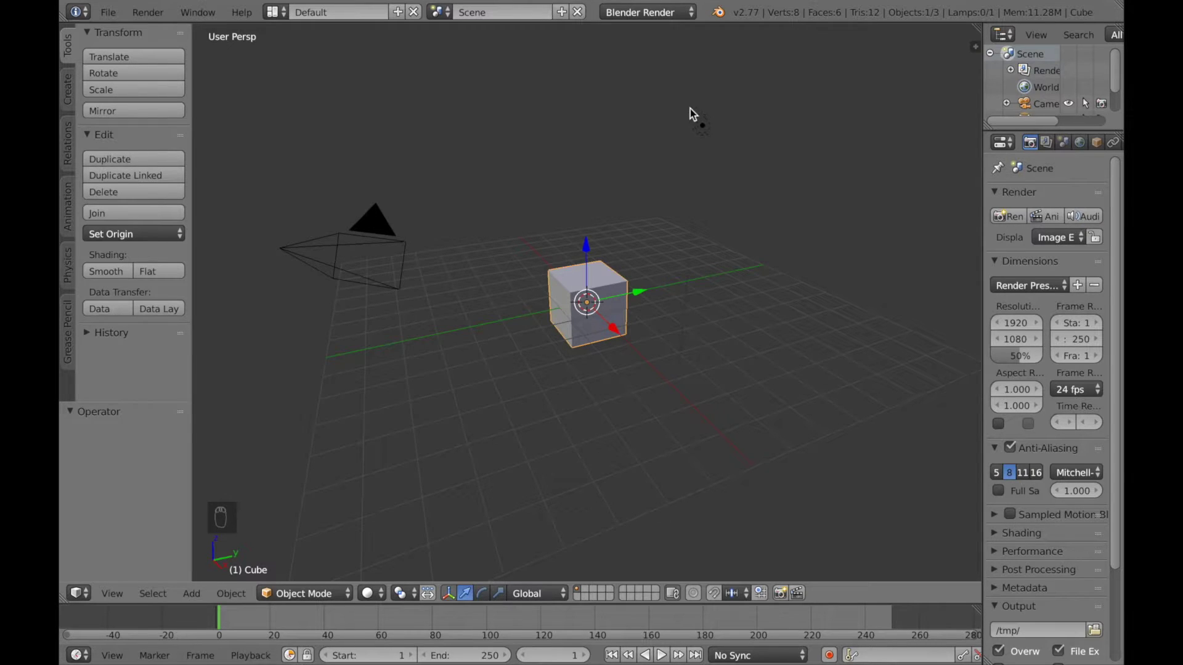
Step: Switch the render engine to Cycles and delete the default cube and point lamp
{"action": "left_click", "coordinate": [630, 24]}
{"action": "left_click", "coordinate": [639, 72]}
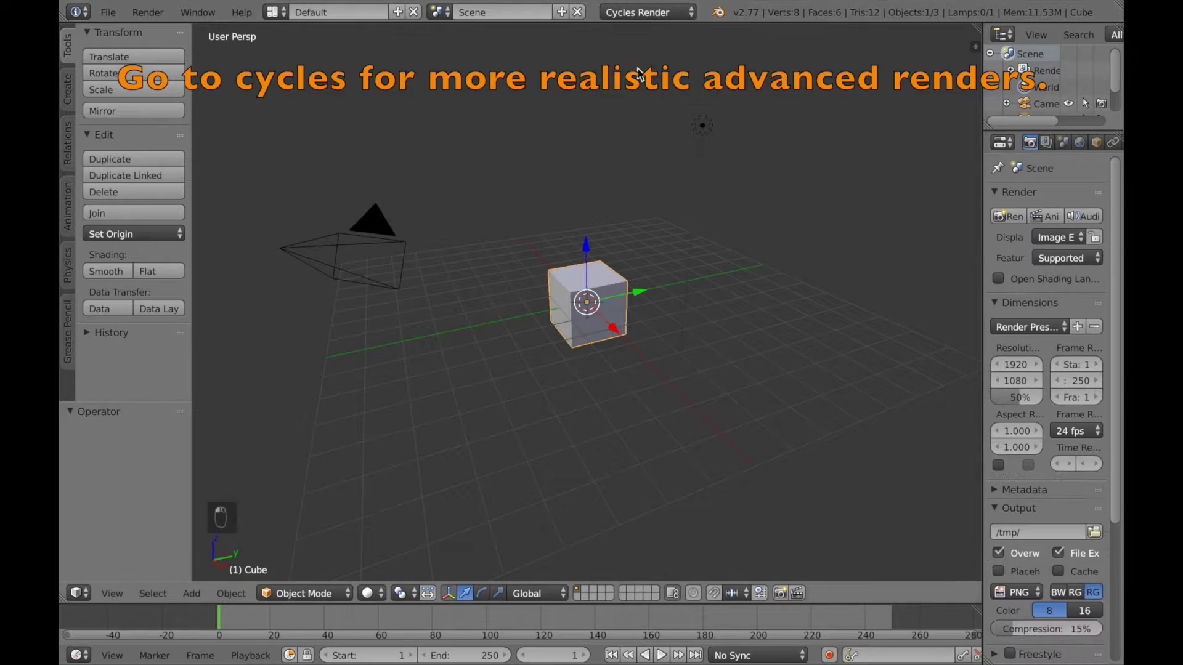
{"action": "key", "text": "x"}
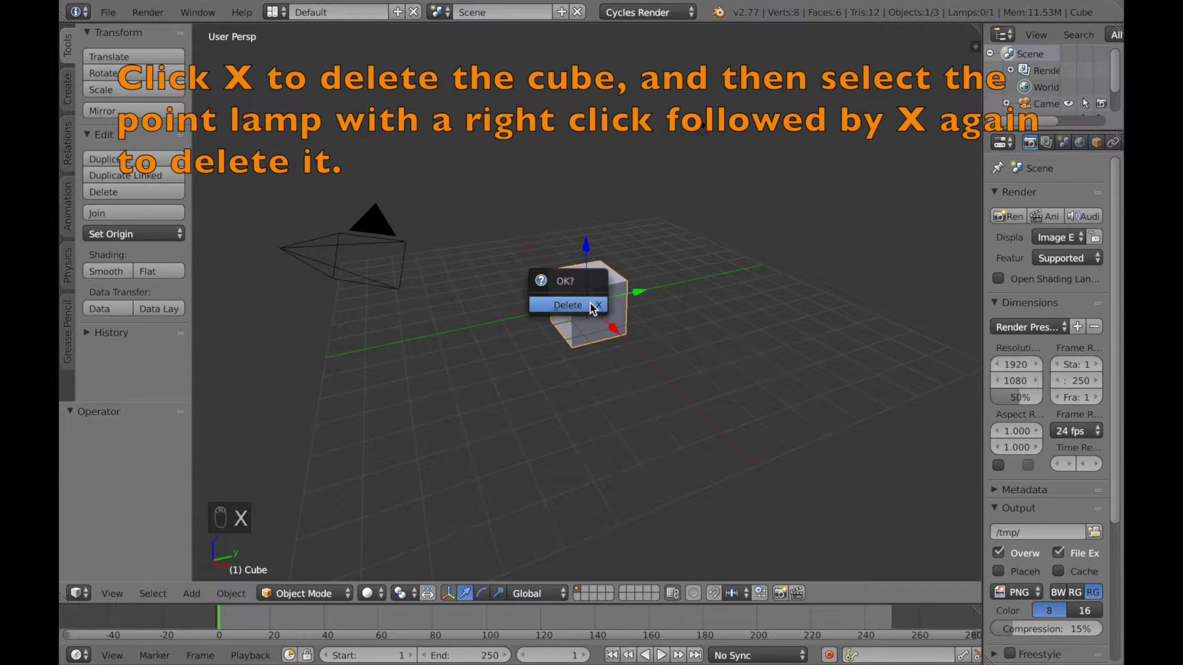
{"action": "left_click", "coordinate": [590, 306]}
{"action": "right_click", "coordinate": [705, 127]}
{"action": "key", "text": "x"}
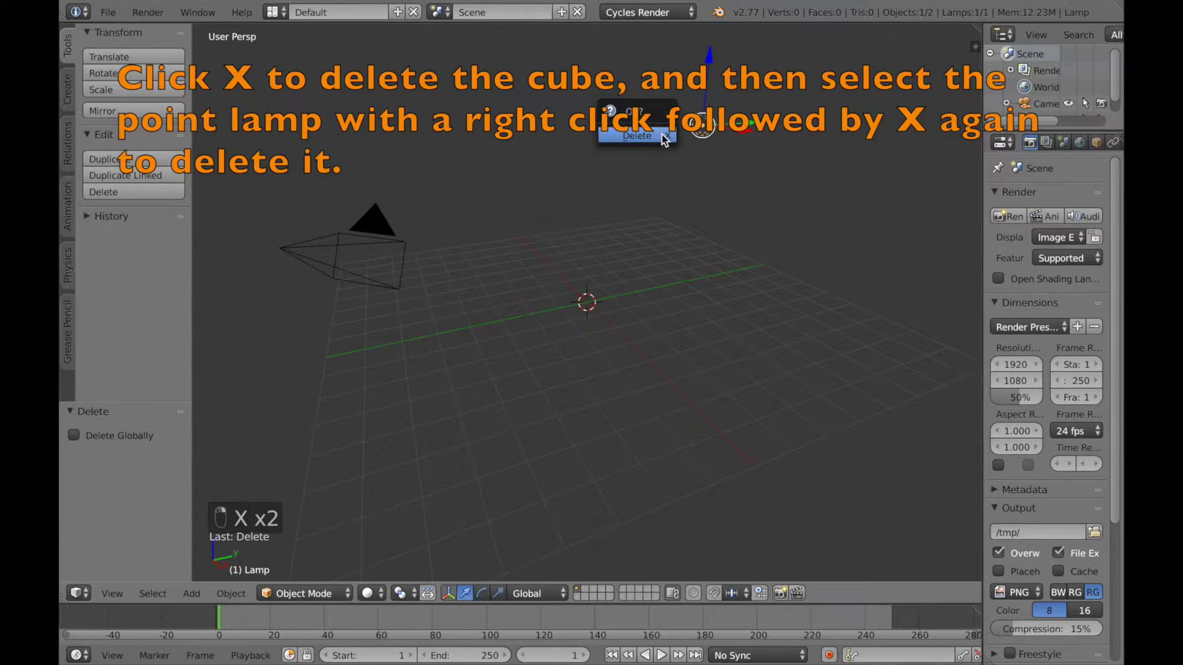
{"action": "left_click", "coordinate": [638, 136]}
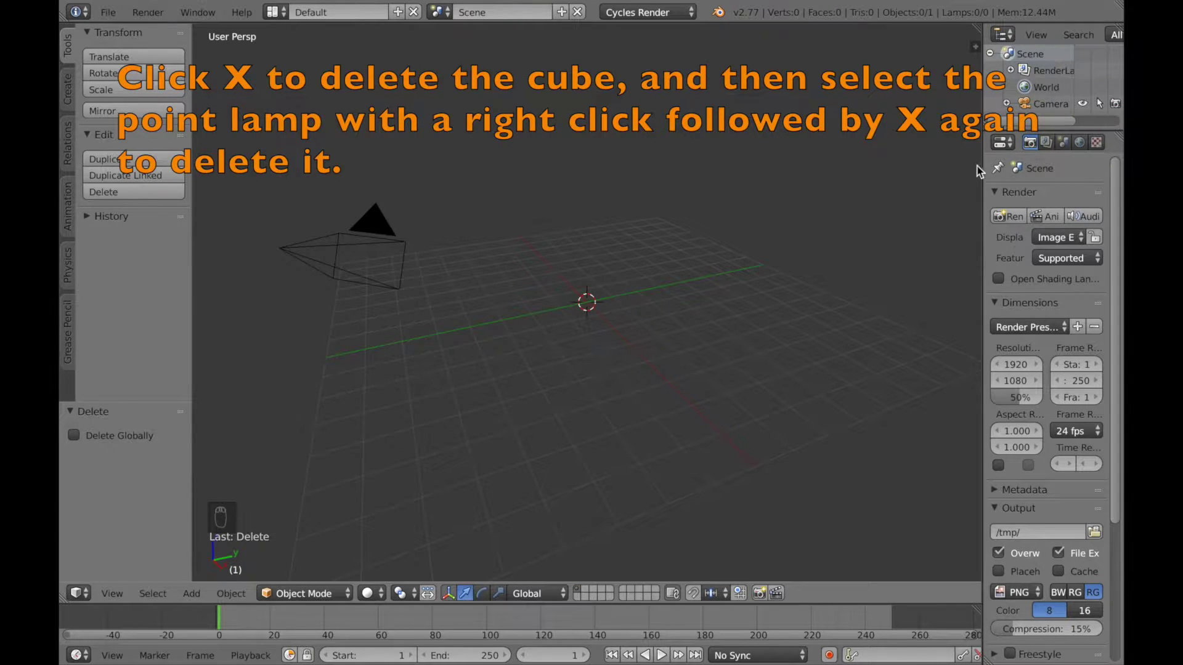
Step: Widen the properties panel and enable Use Nodes in the World settings, giving a Background at strength 1.000
{"action": "left_click_drag", "start_coordinate": [981, 177], "coordinate": [876, 178]}
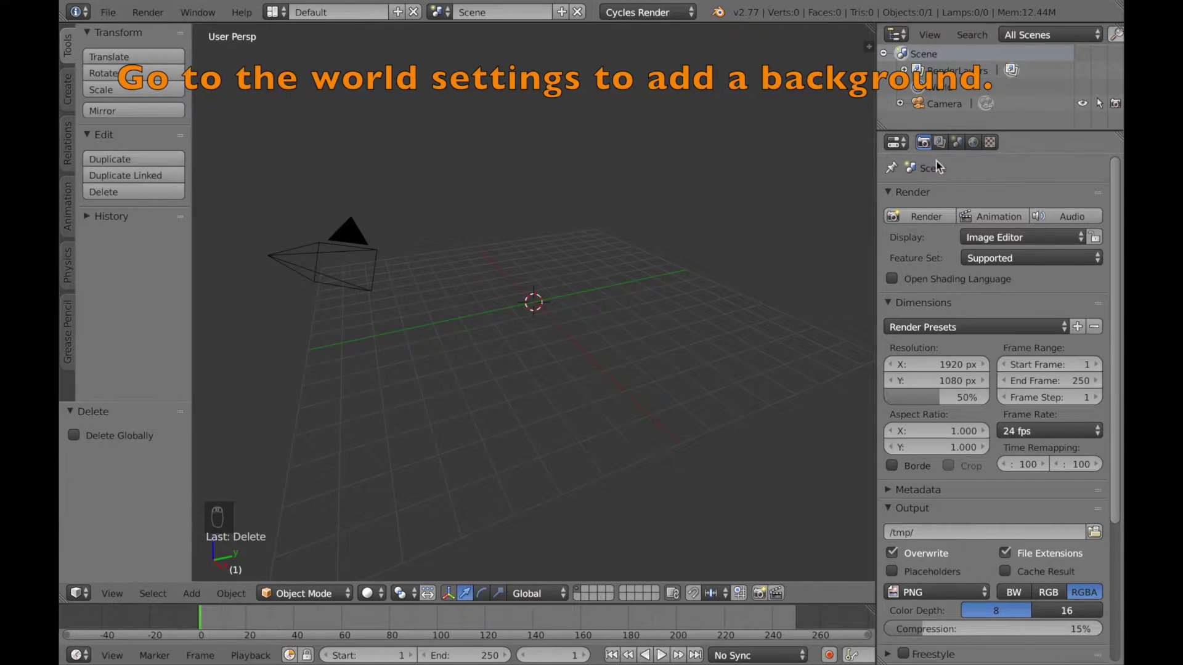
{"action": "left_click", "coordinate": [974, 143]}
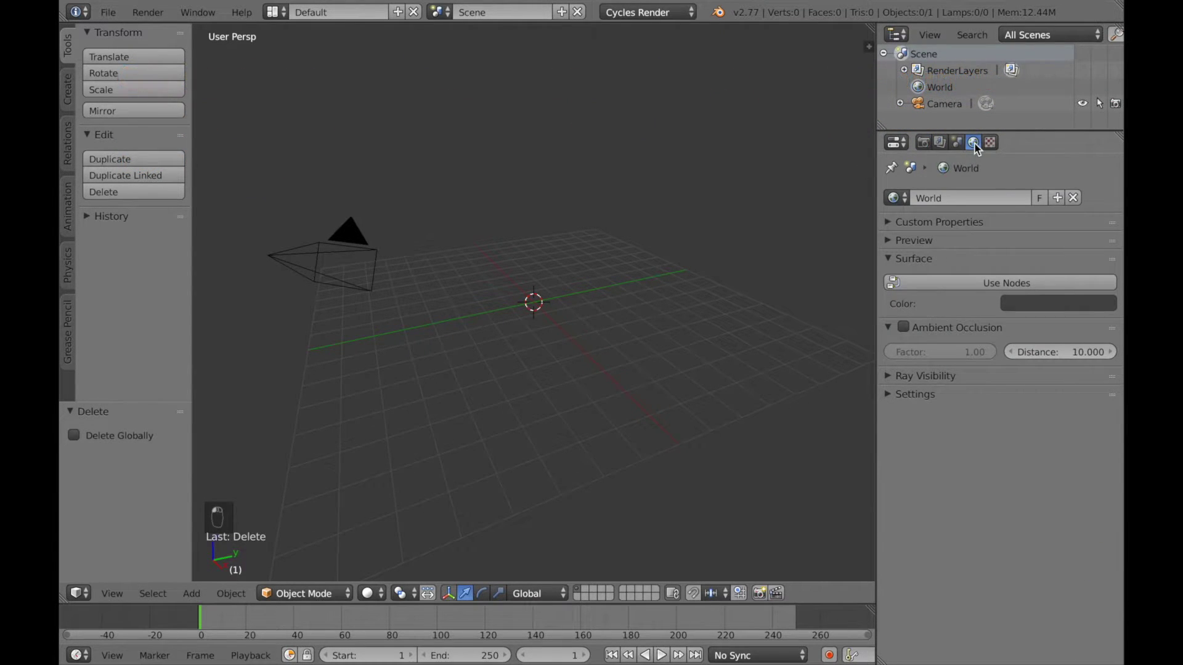
{"action": "left_click", "coordinate": [982, 283]}
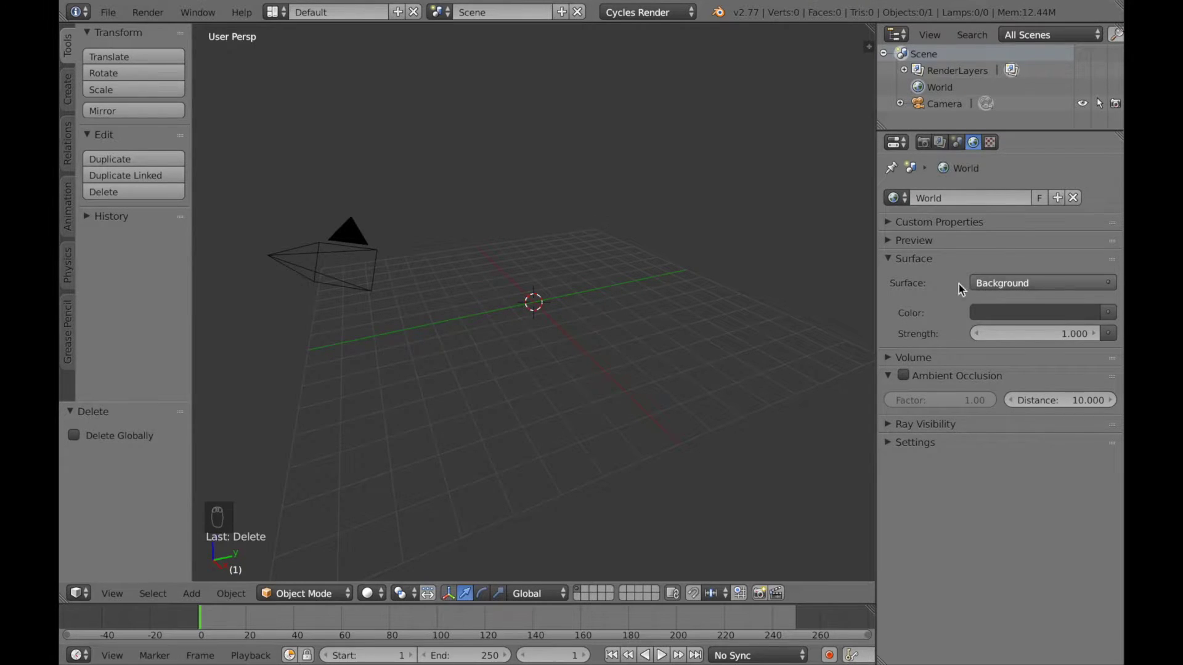
{"action": "left_click", "coordinate": [78, 592]}
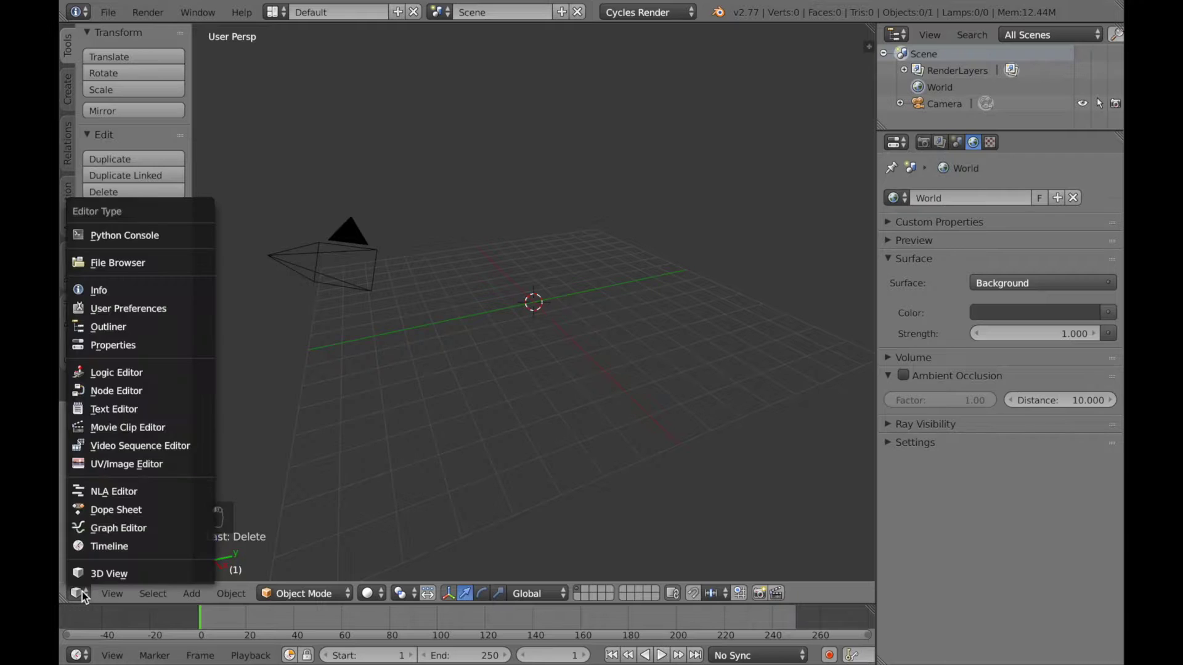
Step: Turn the main area into a Node Editor showing the World node tree, with the sidebar hidden
{"action": "left_click", "coordinate": [146, 392]}
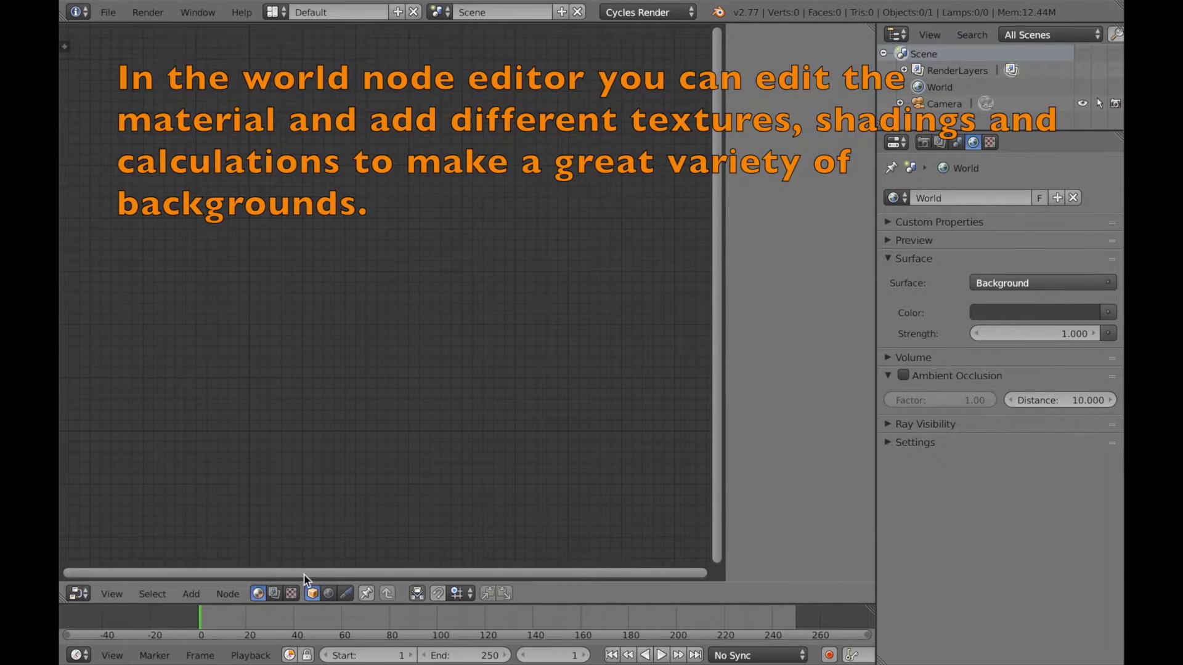
{"action": "left_click", "coordinate": [330, 594]}
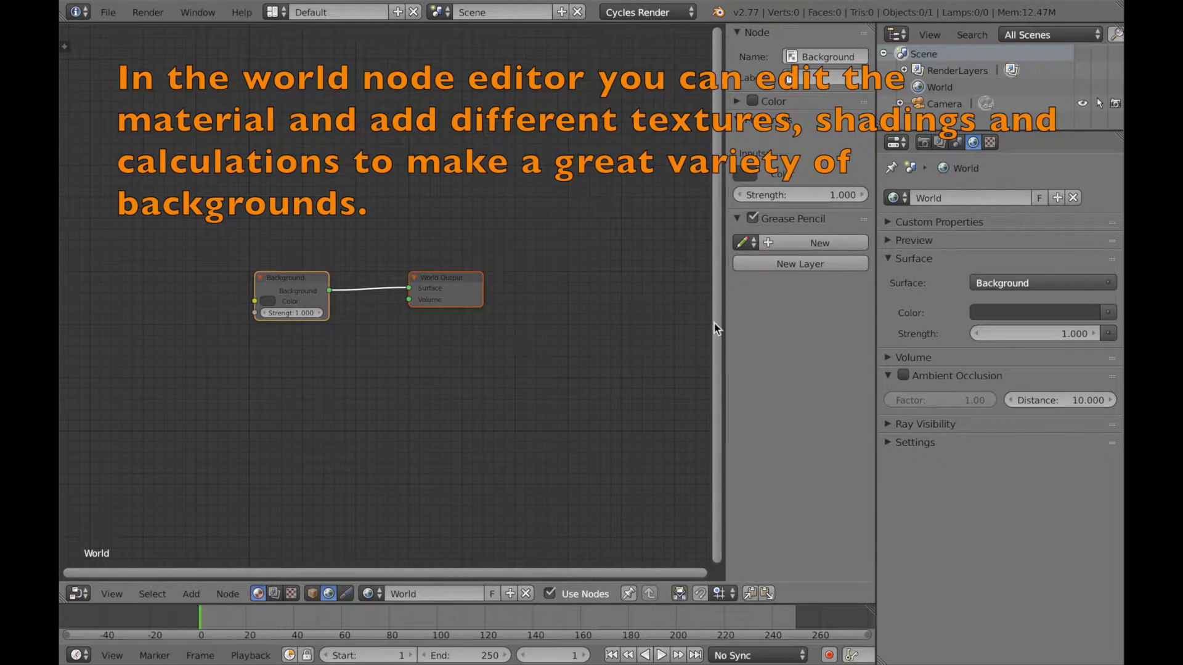
{"action": "key", "text": "n"}
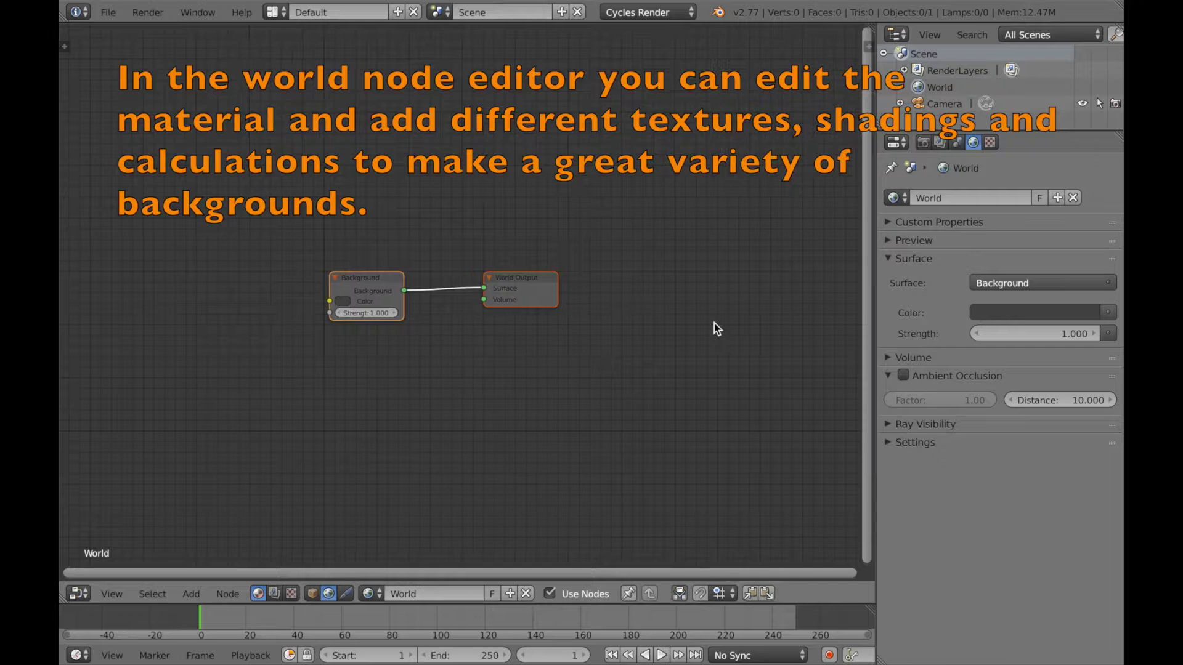
{"action": "left_click_drag", "start_coordinate": [879, 344], "coordinate": [914, 348]}
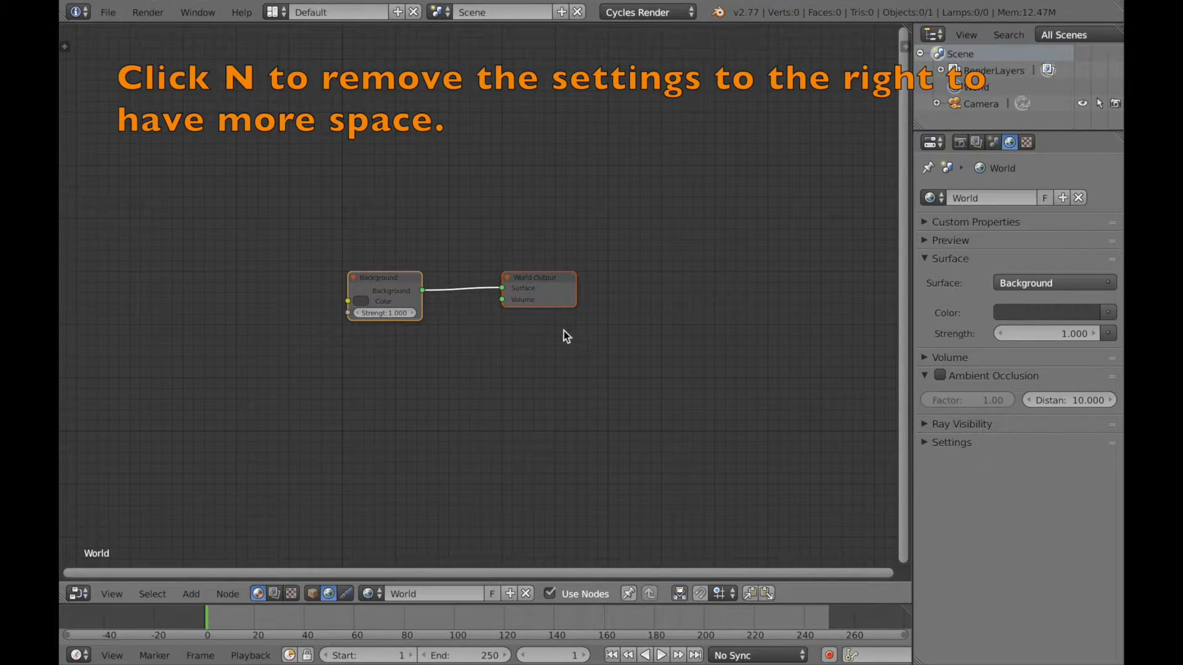
{"action": "middle_click_drag", "start_coordinate": [656, 336], "coordinate": [826, 335]}
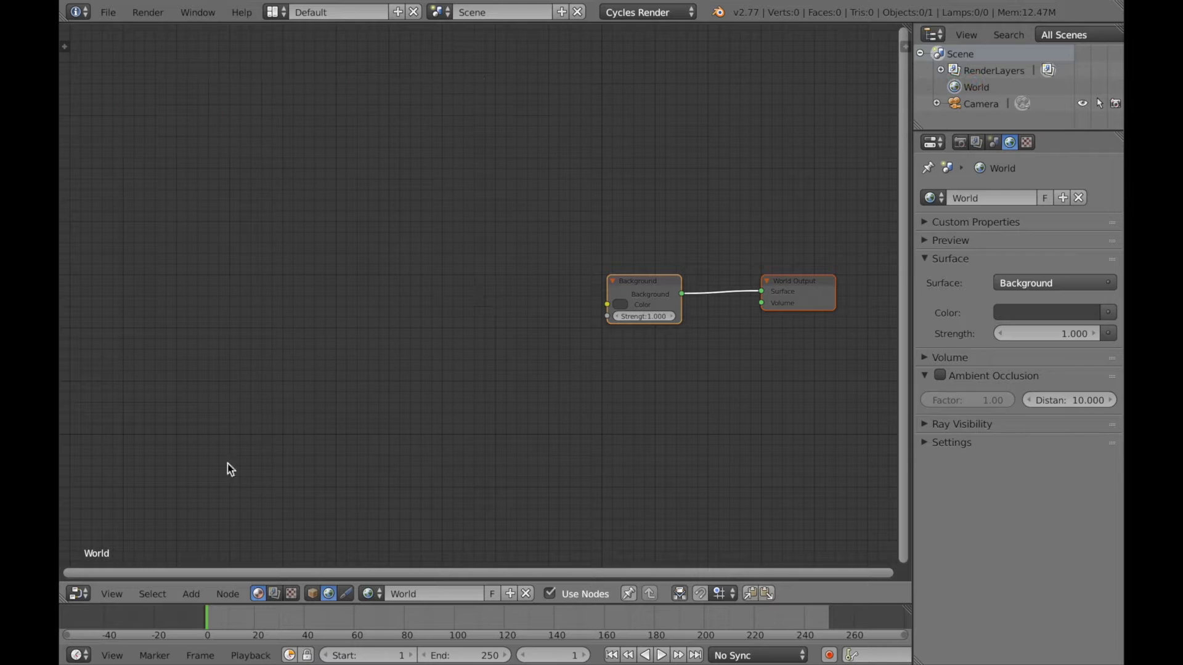
{"action": "left_click", "coordinate": [192, 595]}
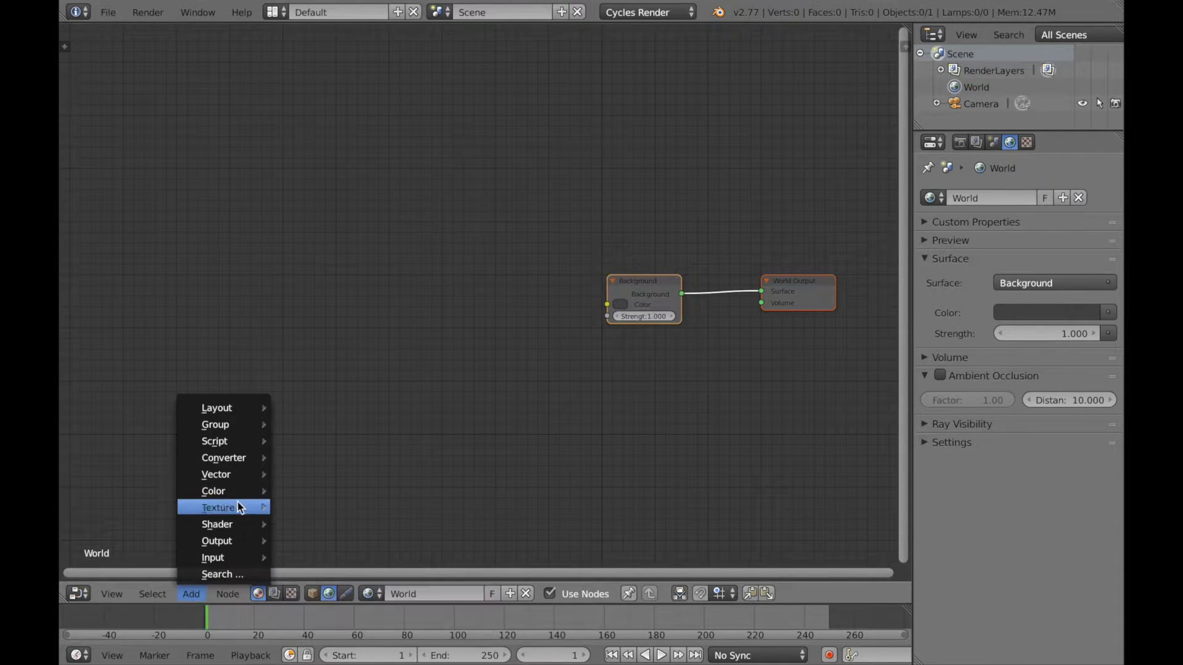
Step: Add a Noise Texture node via search 'noi' and place it upper left
{"action": "mouse_move", "coordinate": [241, 507]}
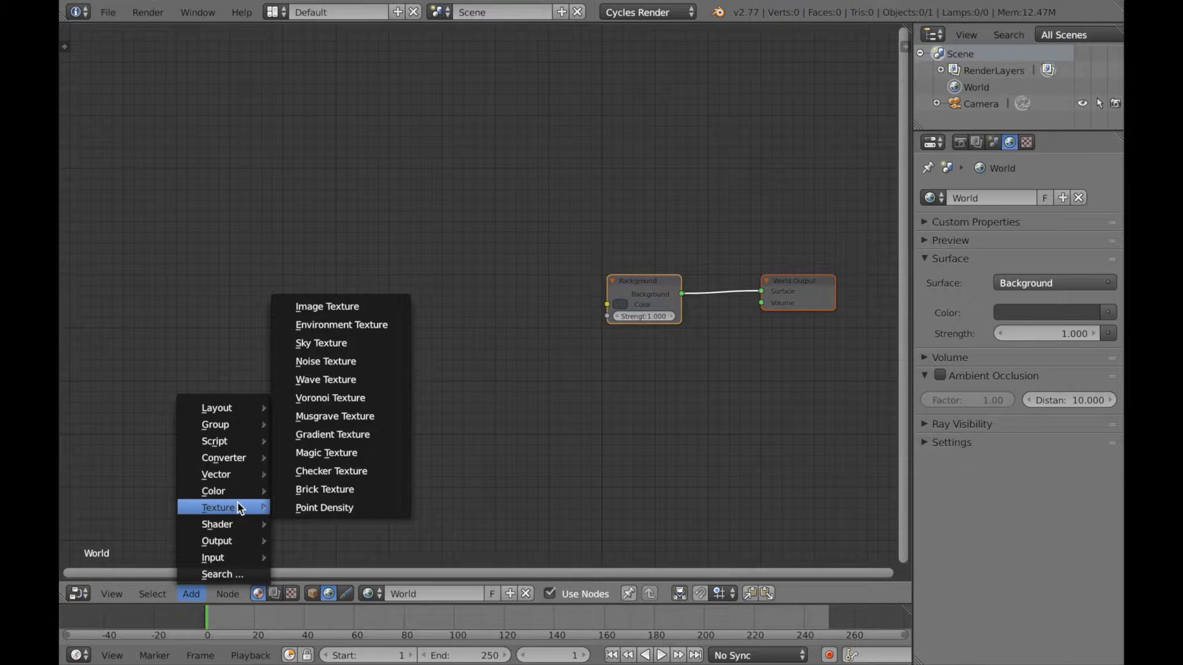
{"action": "left_click", "coordinate": [224, 575]}
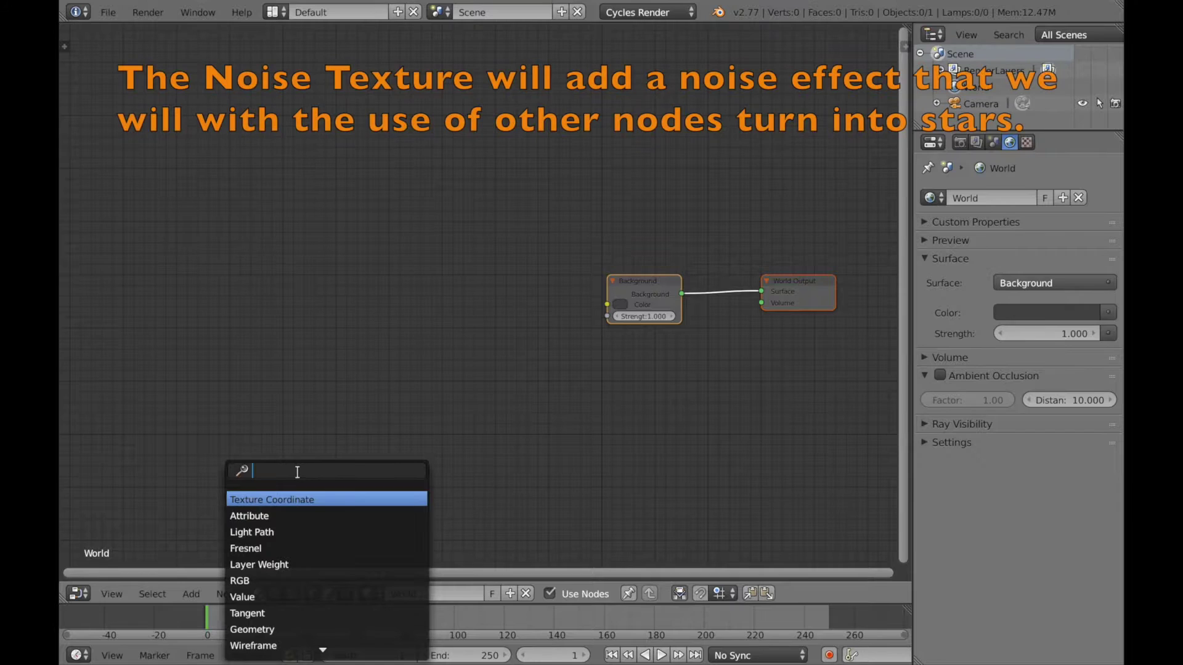
{"action": "type", "text": "noi"}
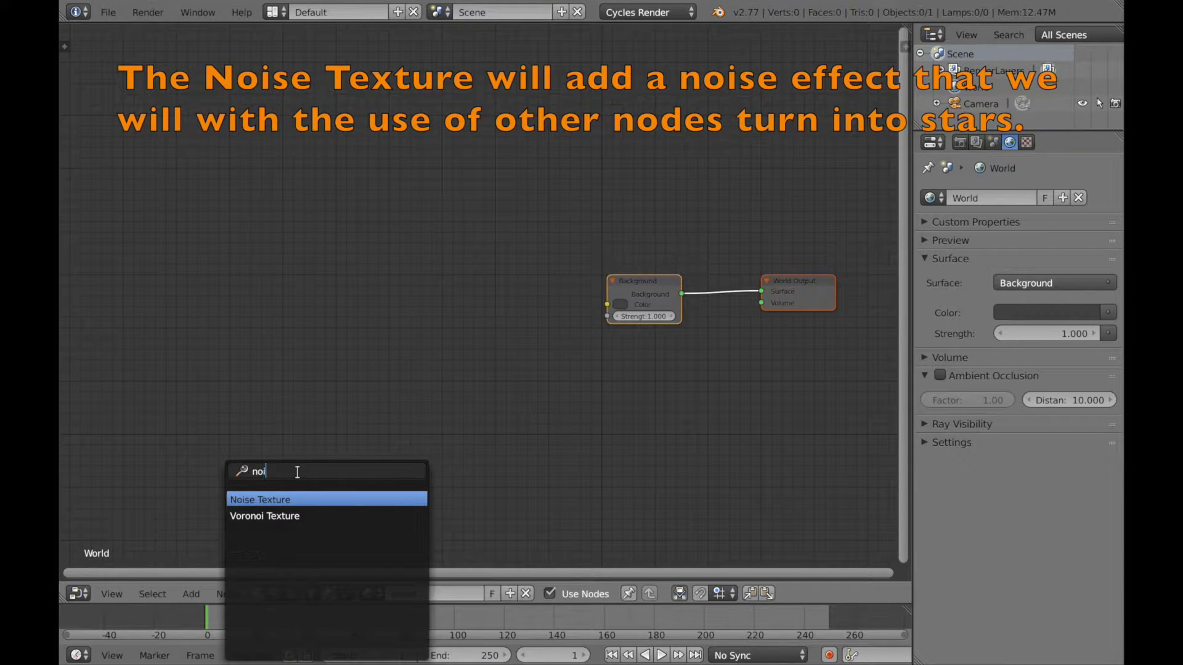
{"action": "left_click", "coordinate": [292, 500]}
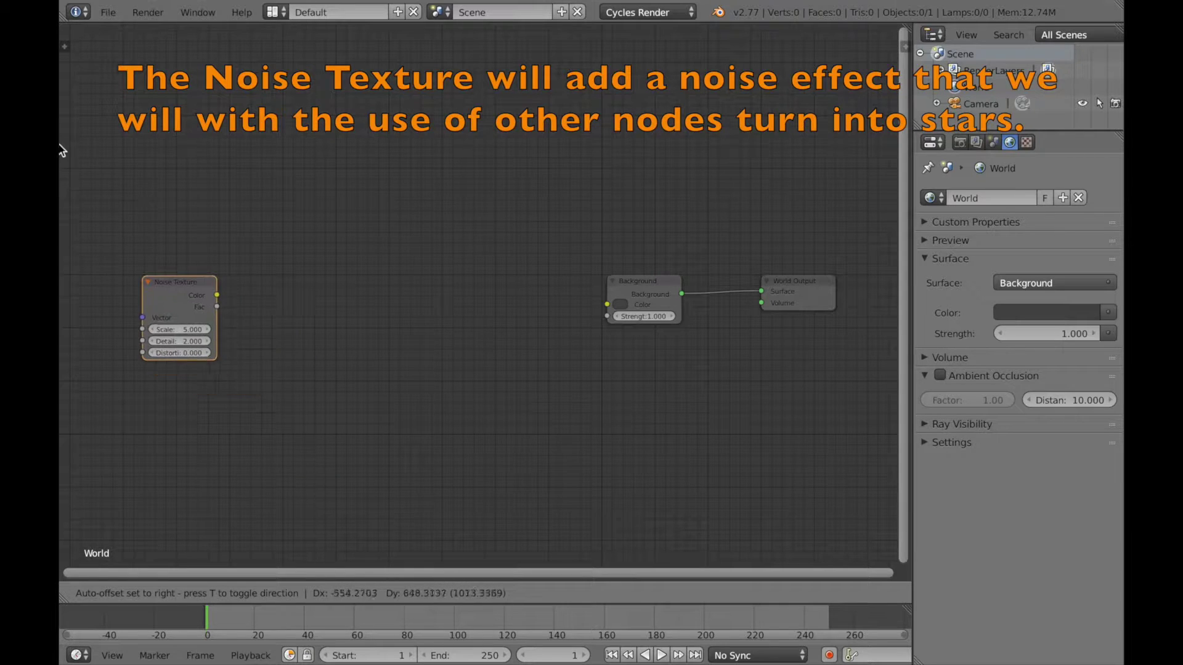
{"action": "left_click", "coordinate": [195, 230]}
{"action": "left_click_drag", "start_coordinate": [196, 265], "coordinate": [149, 244]}
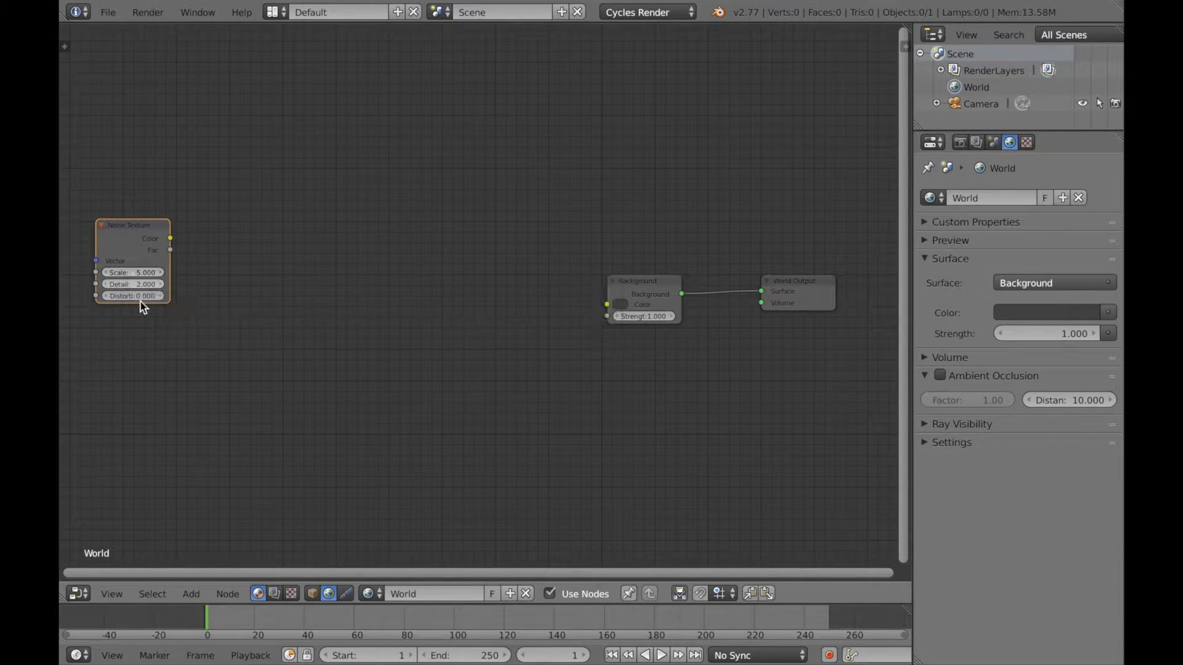
Step: Add a ColorRamp node via search 'col' and place it beside the Noise Texture
{"action": "left_click", "coordinate": [191, 594]}
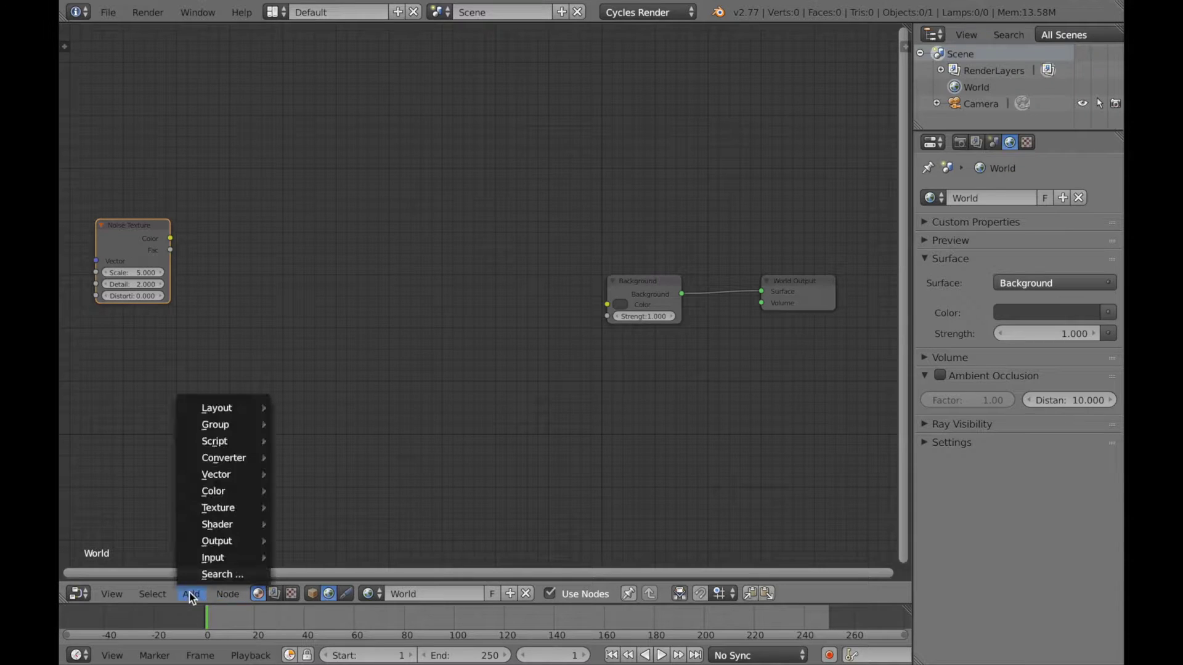
{"action": "left_click", "coordinate": [203, 574]}
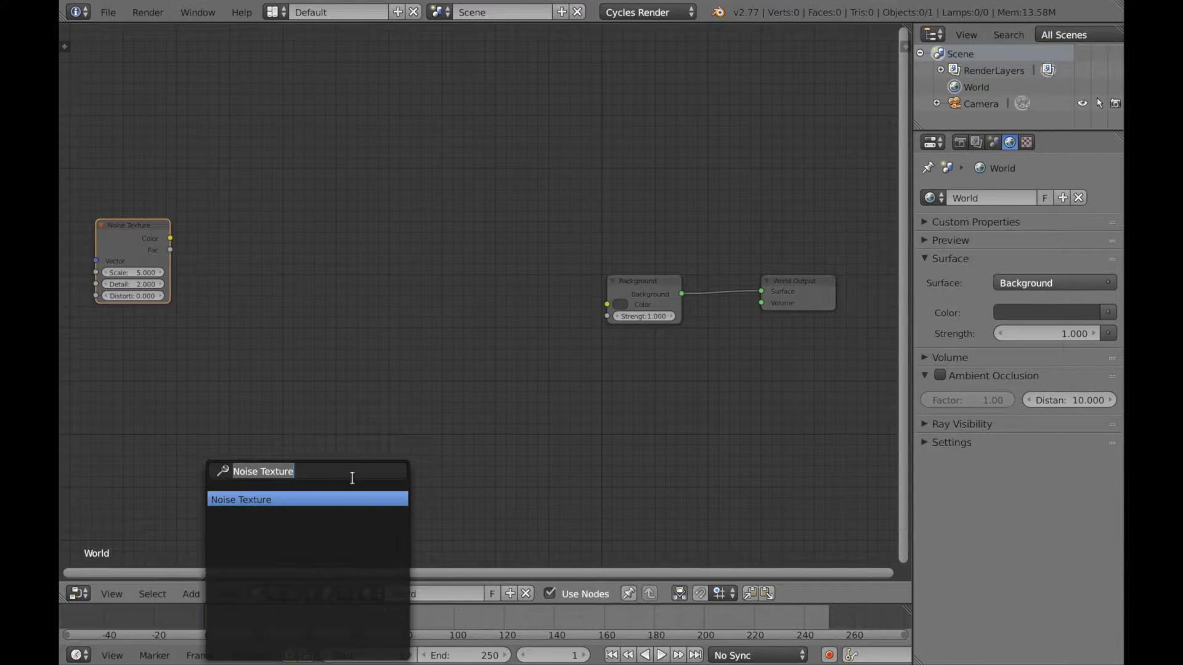
{"action": "type", "text": "col"}
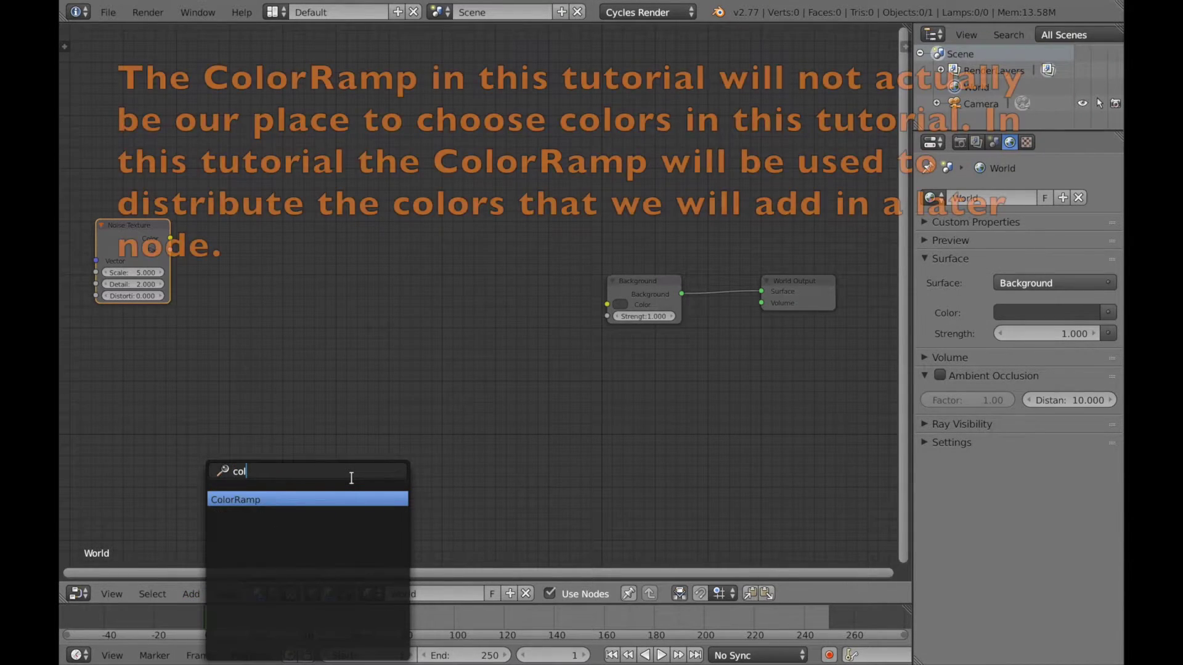
{"action": "key", "text": "Return"}
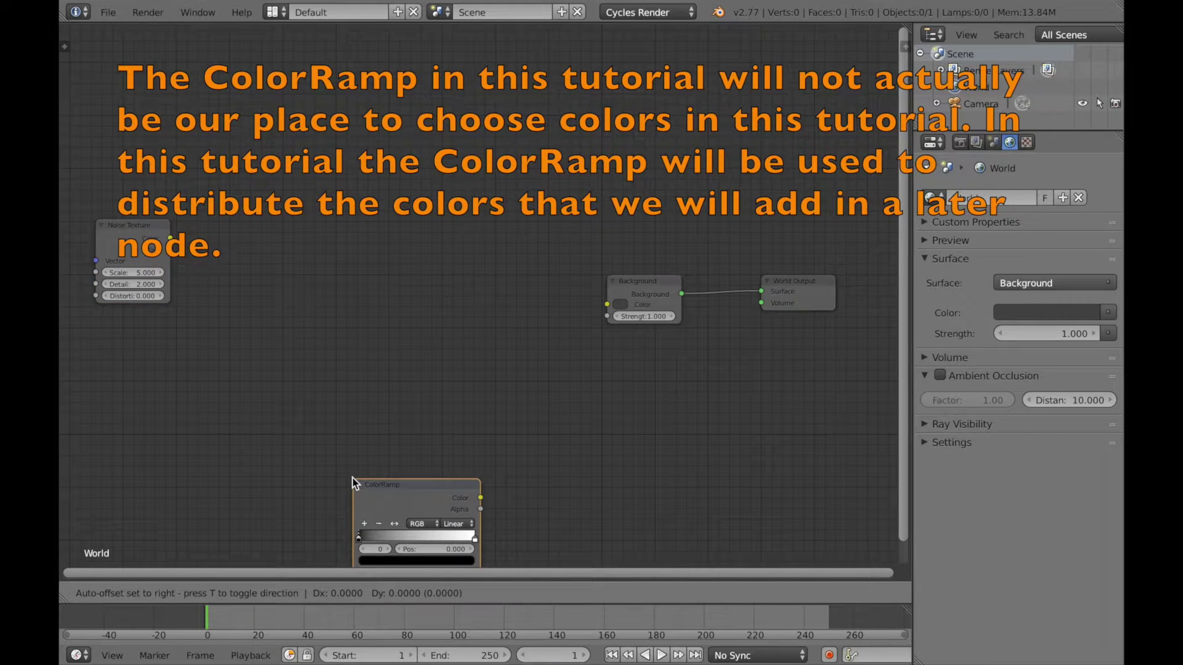
{"action": "left_click", "coordinate": [117, 67]}
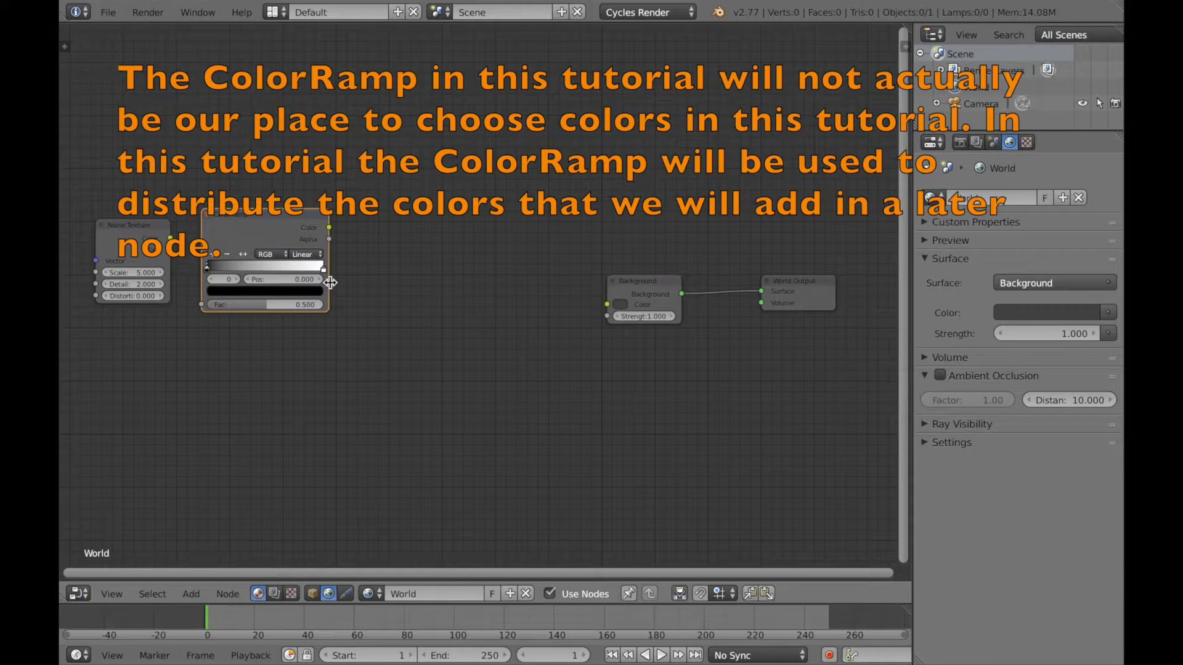
Step: Add a Bright/Contrast node via search 'bright' and place it after the ColorRamp
{"action": "left_click", "coordinate": [201, 593]}
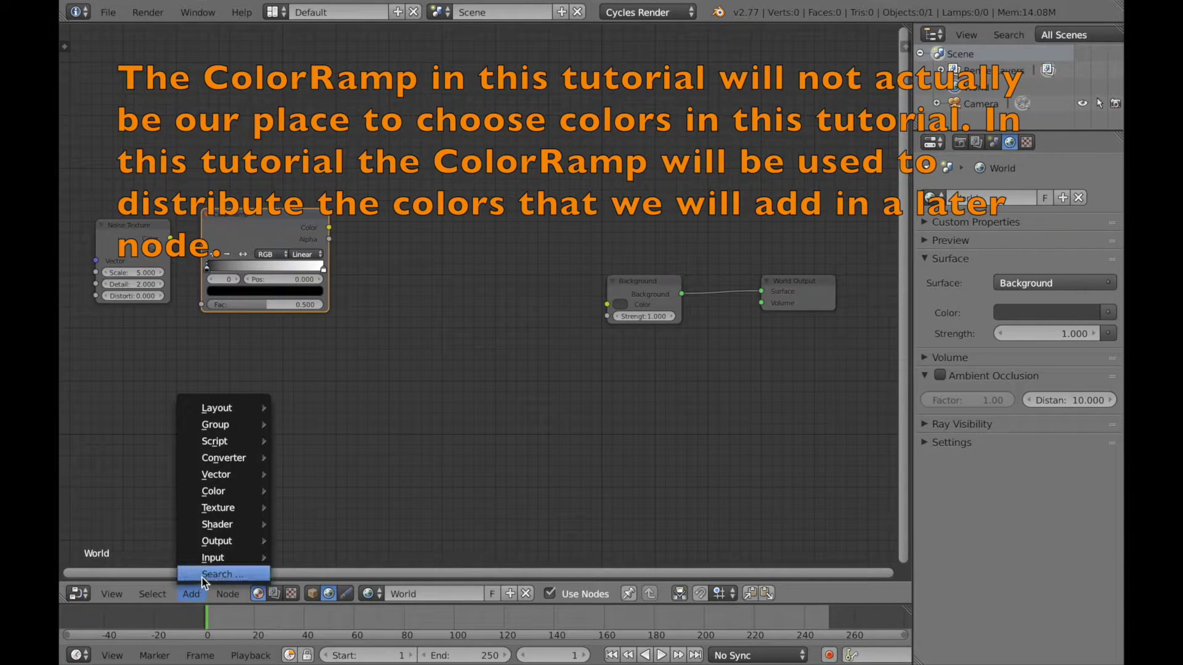
{"action": "left_click", "coordinate": [220, 570]}
{"action": "key", "text": "BackSpace"}
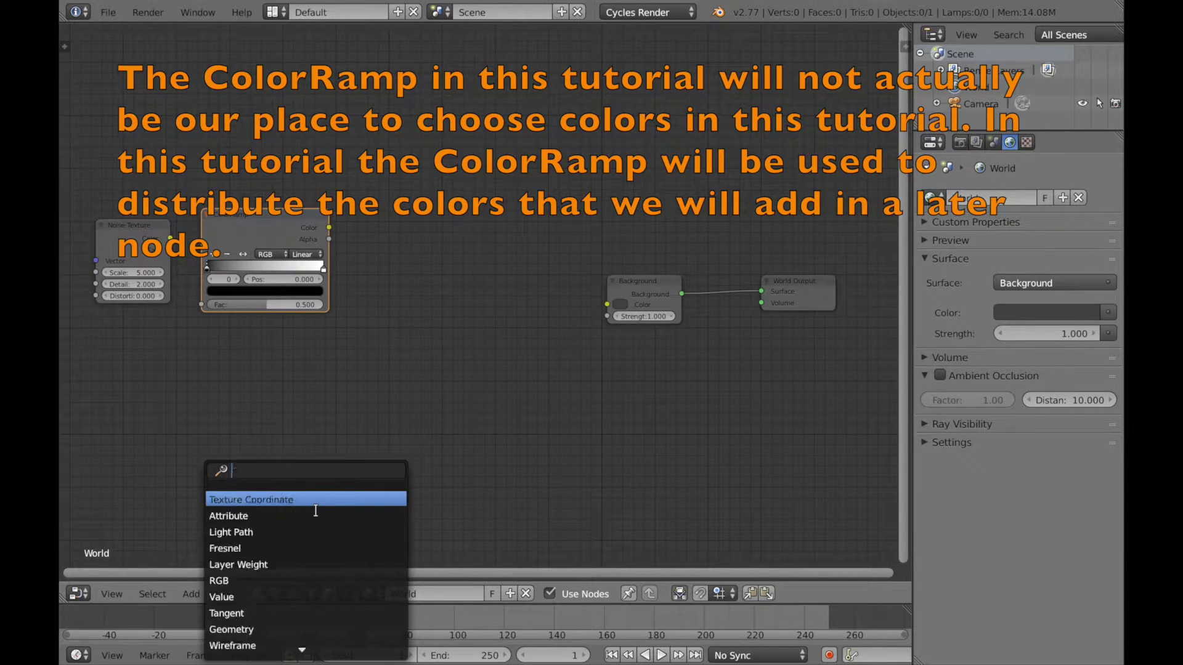
{"action": "type", "text": "bright"}
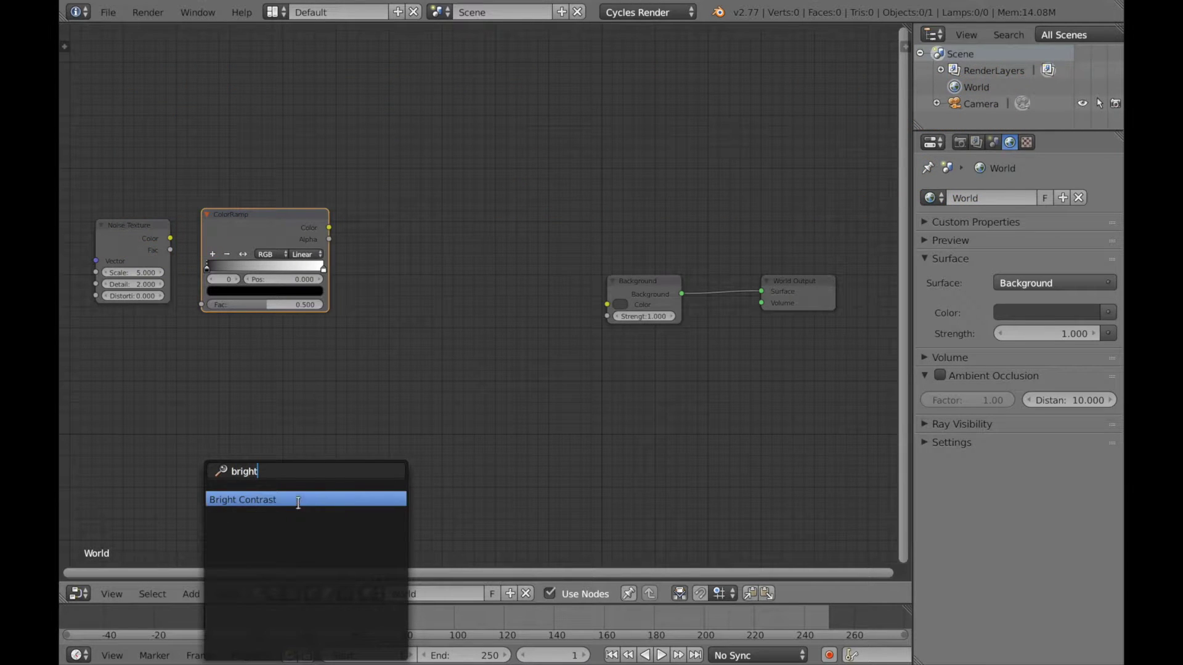
{"action": "left_click", "coordinate": [298, 500]}
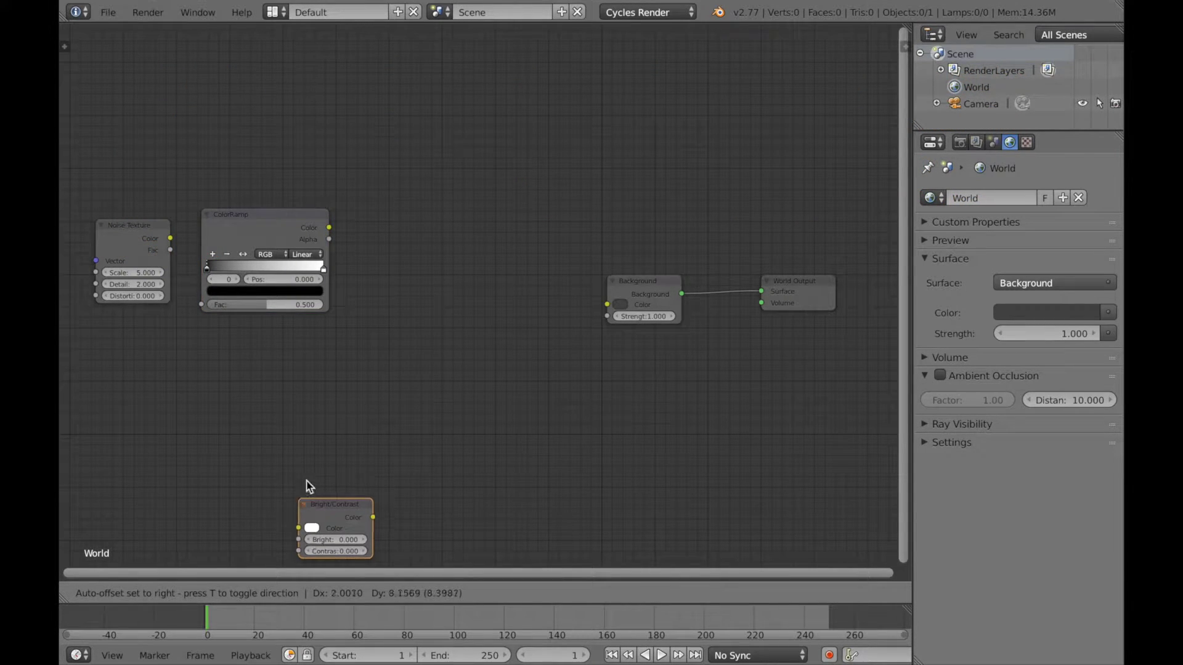
{"action": "left_click", "coordinate": [416, 68]}
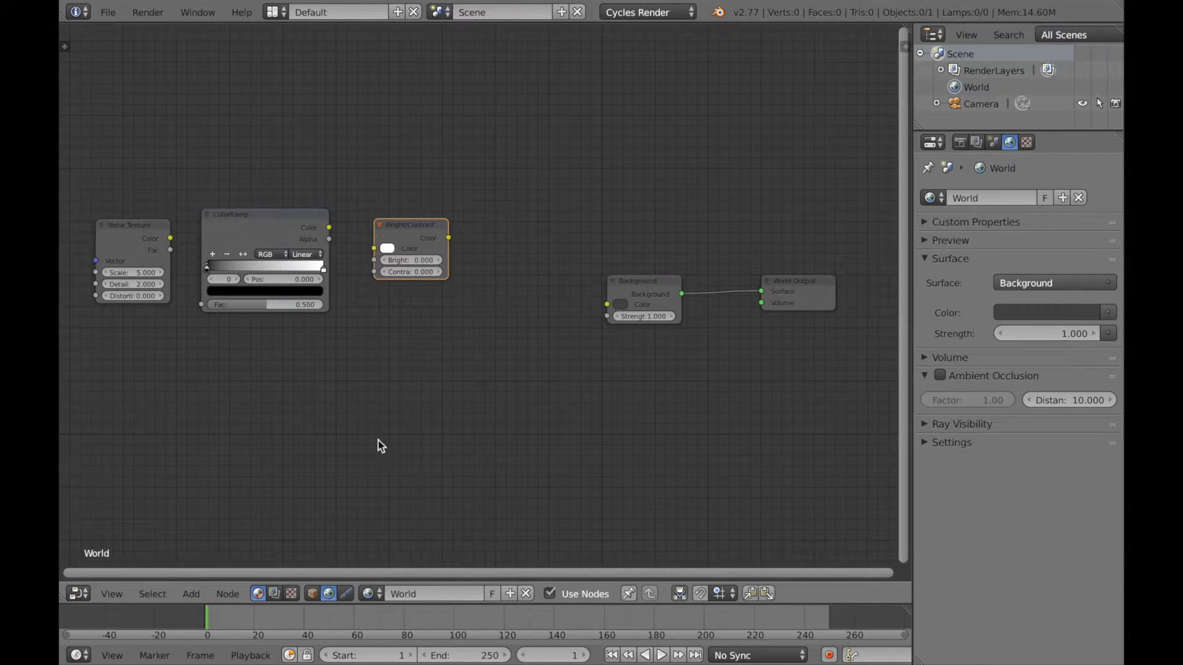
Step: Add a MixRGB node via search 'mix' and place it before the Background node
{"action": "left_click", "coordinate": [191, 594]}
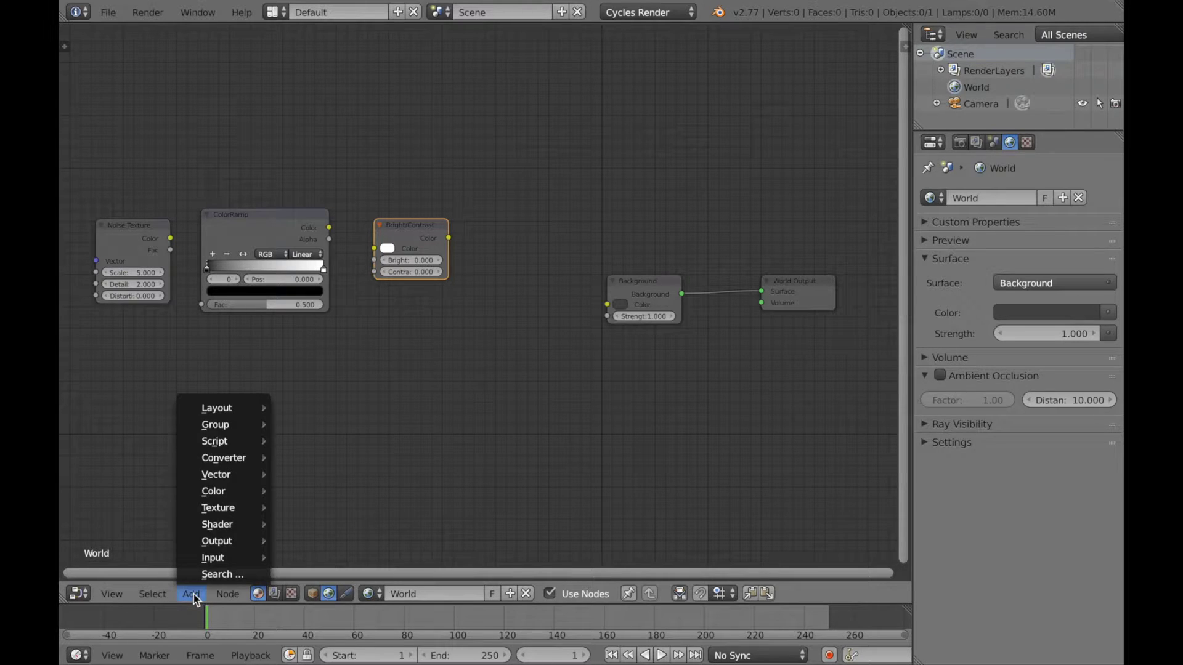
{"action": "left_click", "coordinate": [208, 577]}
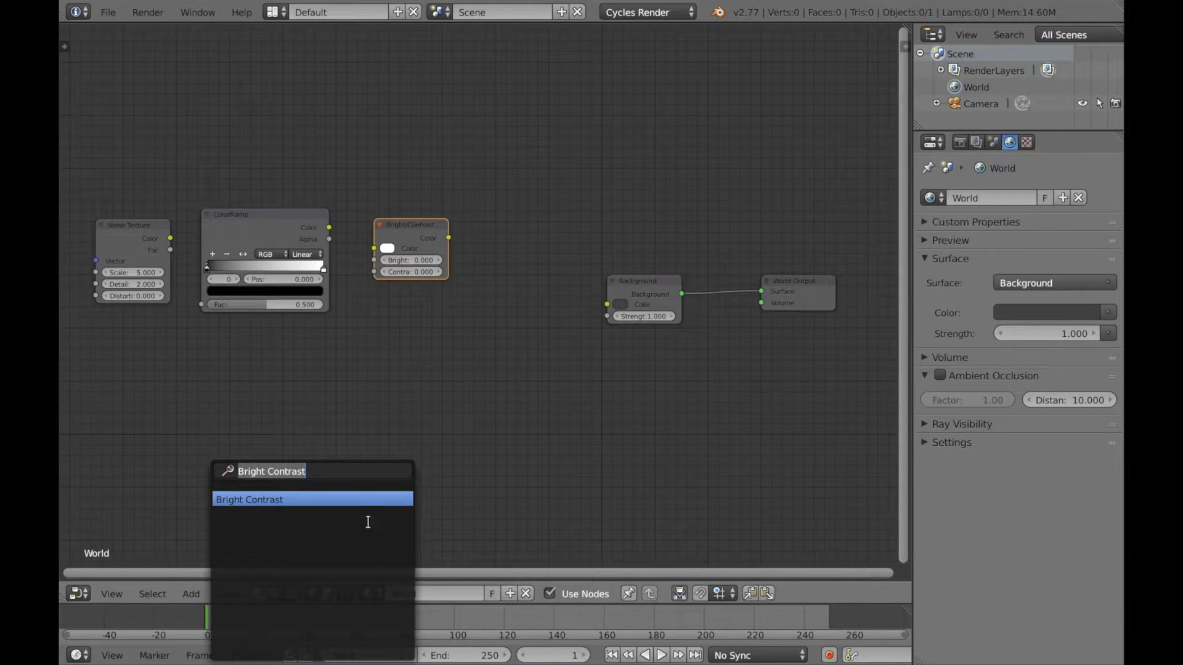
{"action": "type", "text": "mix"}
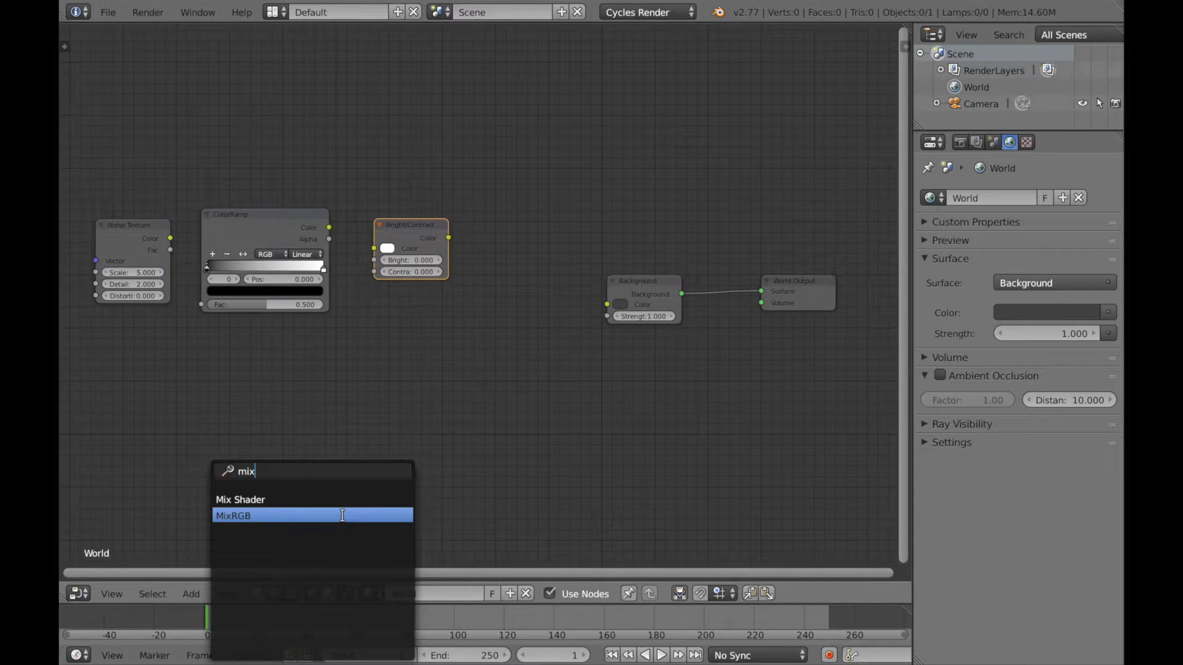
{"action": "left_click", "coordinate": [342, 515]}
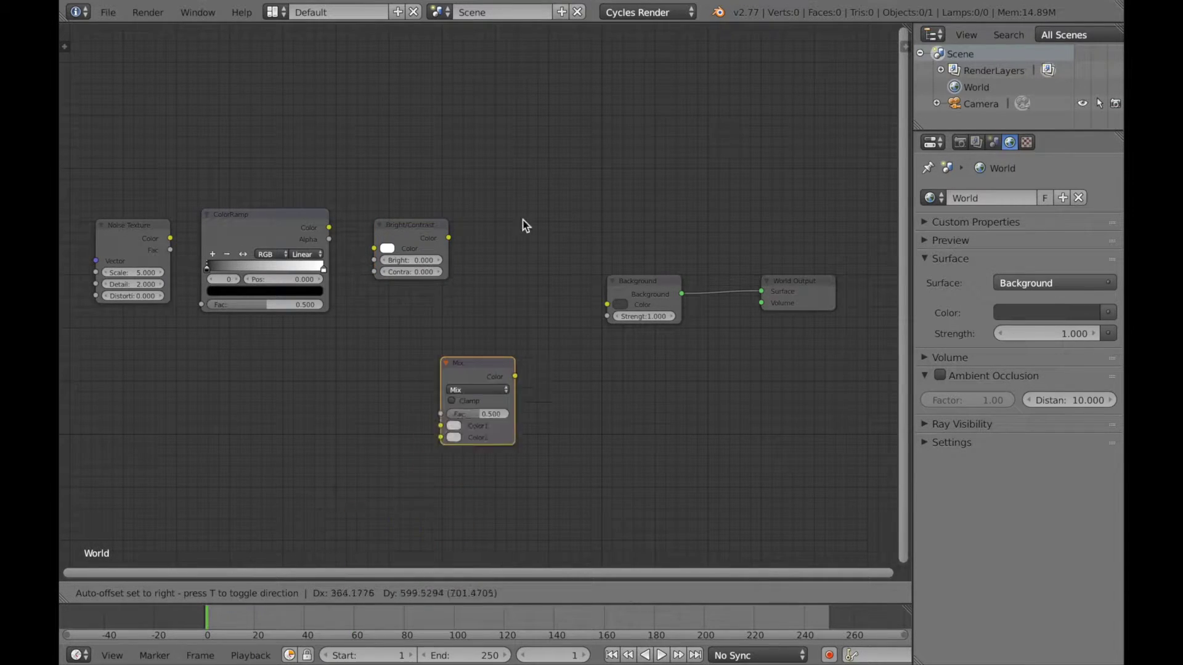
{"action": "left_click", "coordinate": [584, 78]}
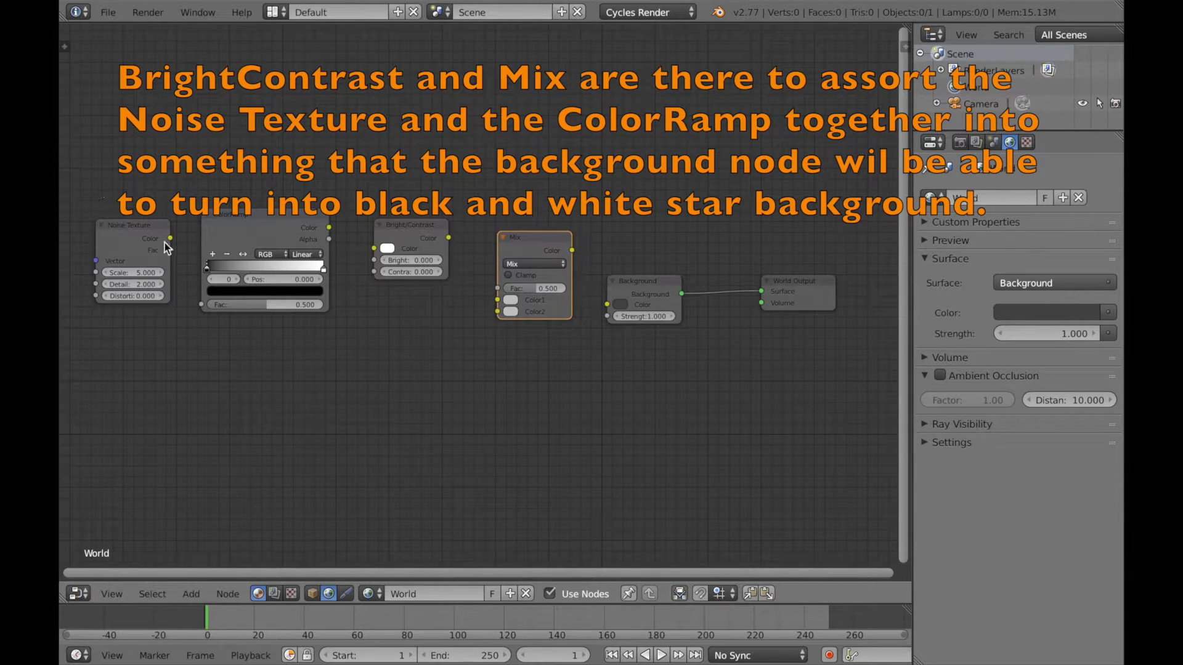
{"action": "left_click", "coordinate": [133, 273]}
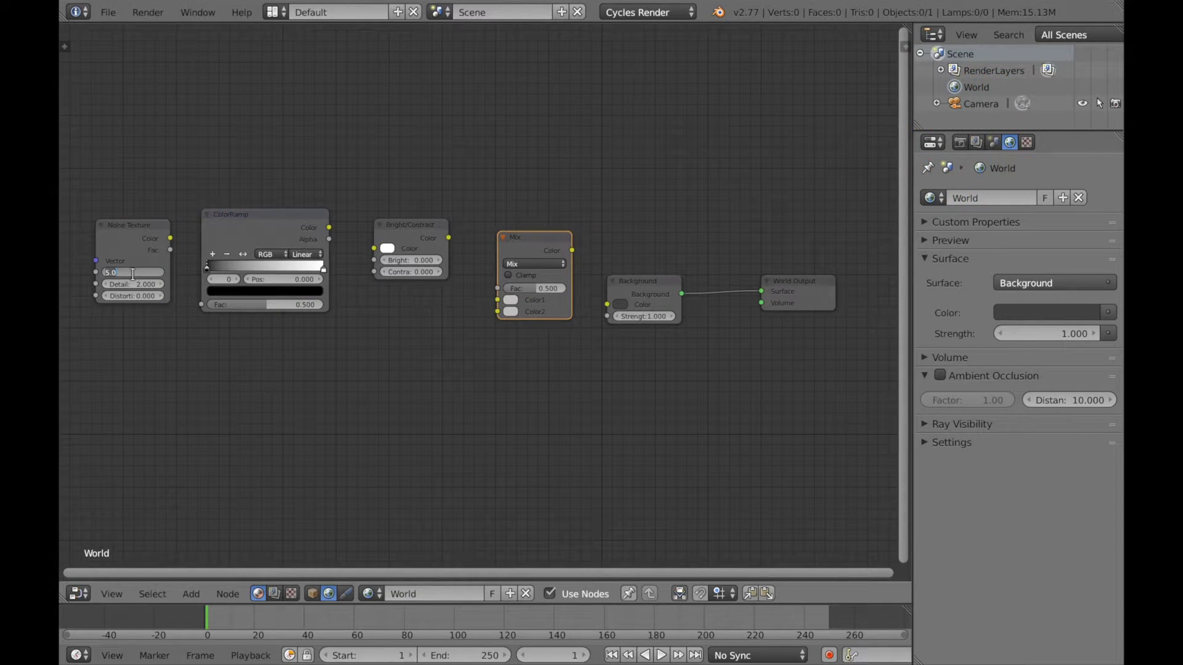
Step: Set Noise Texture Scale 500, Detail 15, Distortion 0.05, and slide the ColorRamp black stop to about 0.802
{"action": "key", "text": "BackSpace"}
{"action": "left_click", "coordinate": [135, 283]}
{"action": "key", "text": "BackSpace"}
{"action": "type", "text": "15"}
{"action": "key", "text": "Return"}
{"action": "type", "text": "00"}
{"action": "left_click_drag", "start_coordinate": [211, 268], "coordinate": [300, 271]}
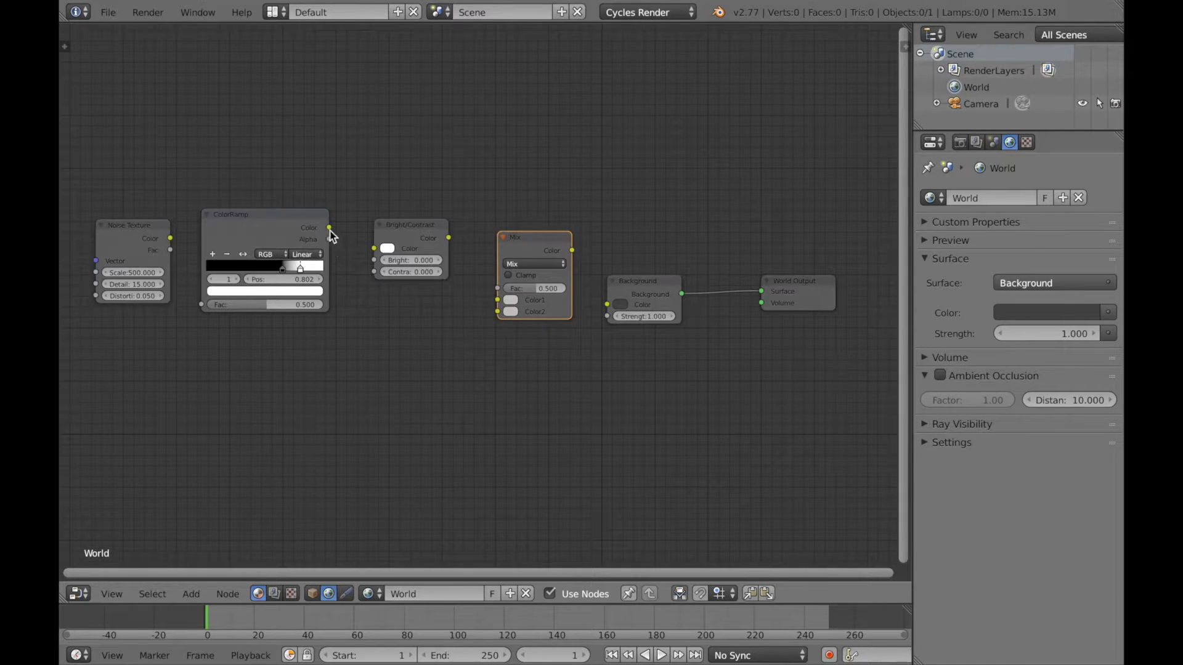
{"action": "left_click_drag", "start_coordinate": [331, 228], "coordinate": [372, 247]}
Step: Link Noise Texture Fac to ColorRamp Fac and set Bright/Contrast Contrast to 14
{"action": "left_click_drag", "start_coordinate": [170, 250], "coordinate": [202, 301]}
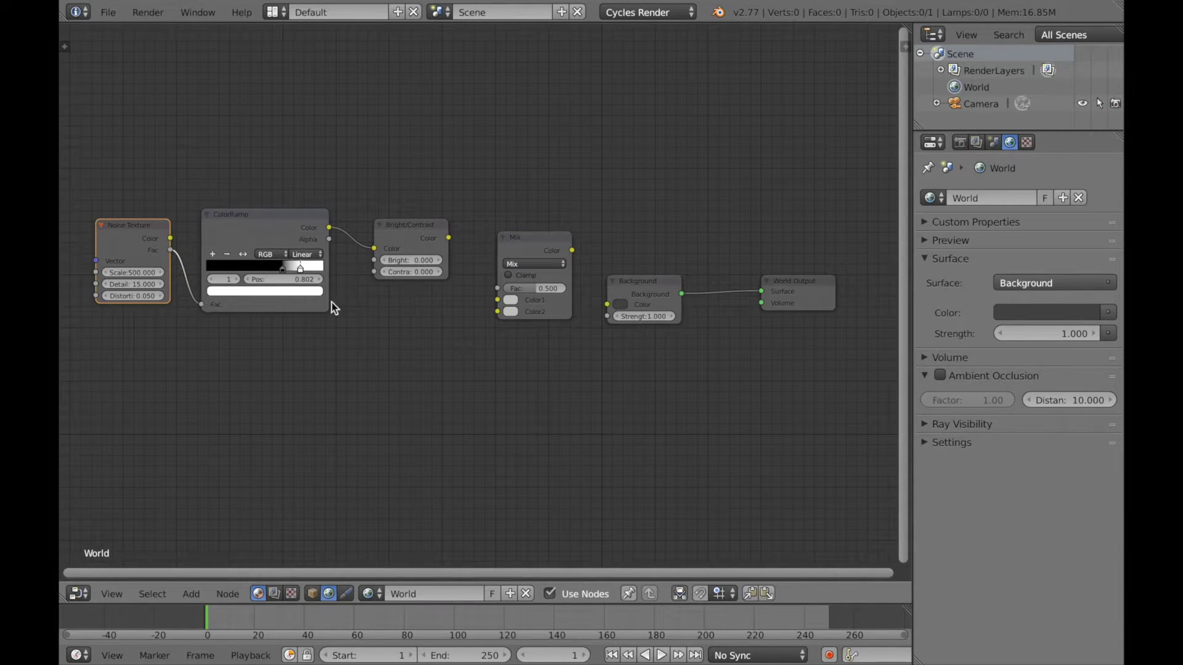
{"action": "left_click", "coordinate": [407, 271]}
{"action": "type", "text": "14"}
{"action": "key", "text": "Return"}
Step: Feed Bright/Contrast into the Mix Fac, make Mix Color1 black, and link Mix Color to Background Color
{"action": "left_click_drag", "start_coordinate": [448, 239], "coordinate": [498, 288]}
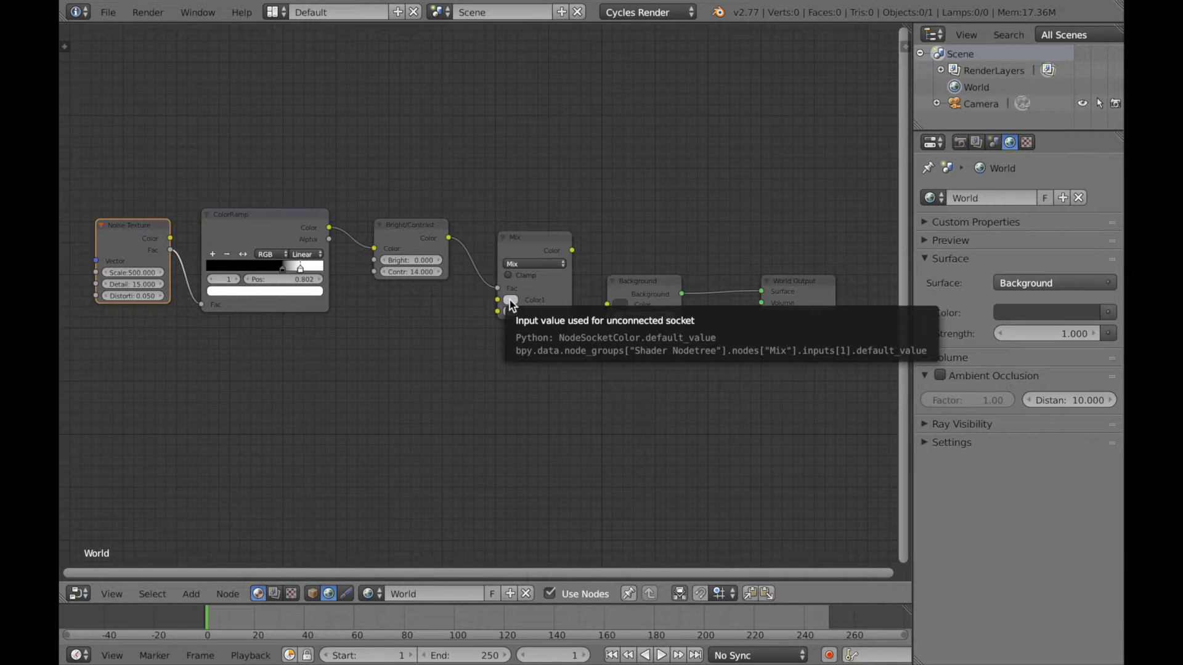
{"action": "left_click", "coordinate": [509, 301]}
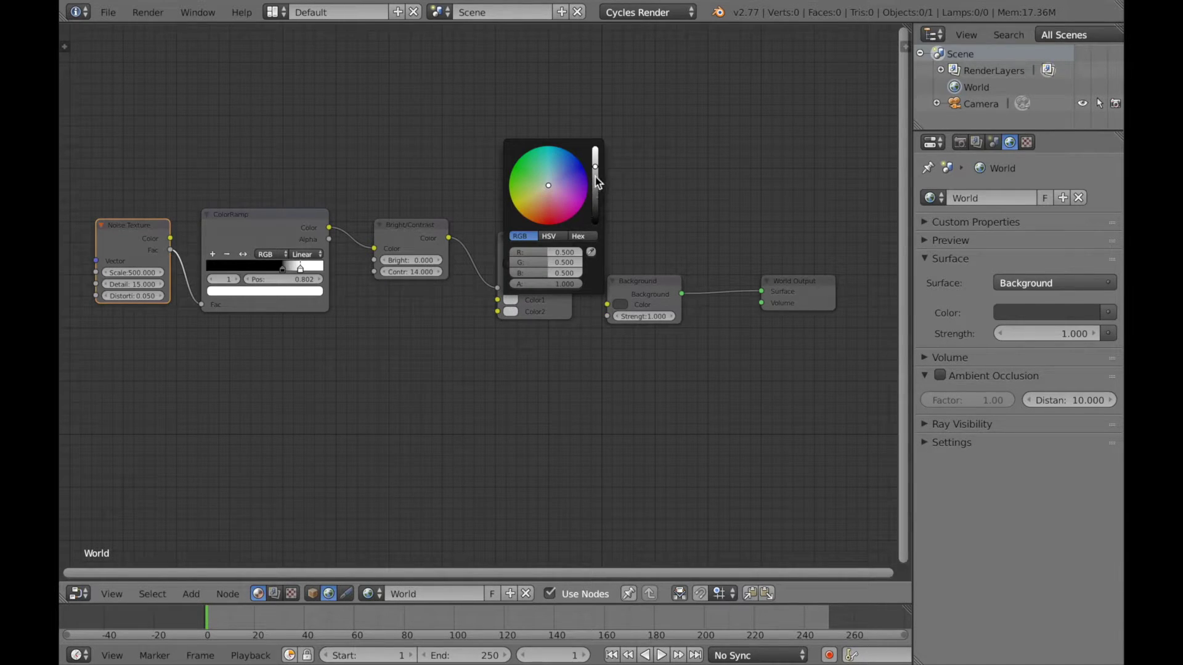
{"action": "left_click_drag", "start_coordinate": [595, 176], "coordinate": [595, 224]}
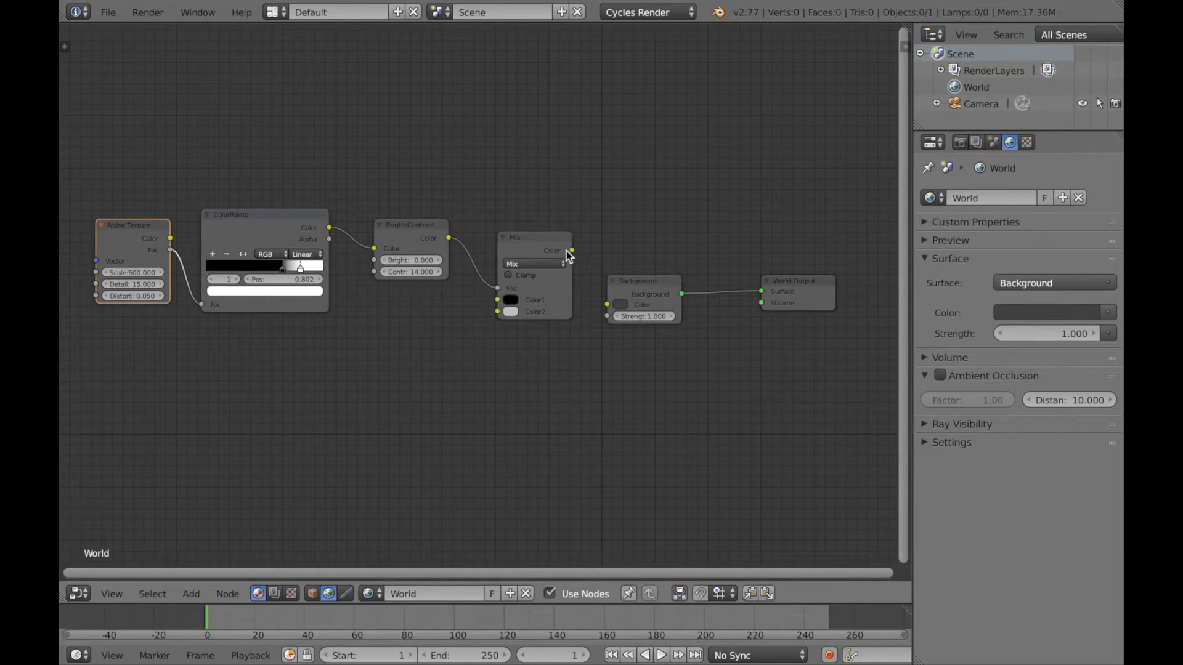
{"action": "left_click_drag", "start_coordinate": [572, 250], "coordinate": [608, 308]}
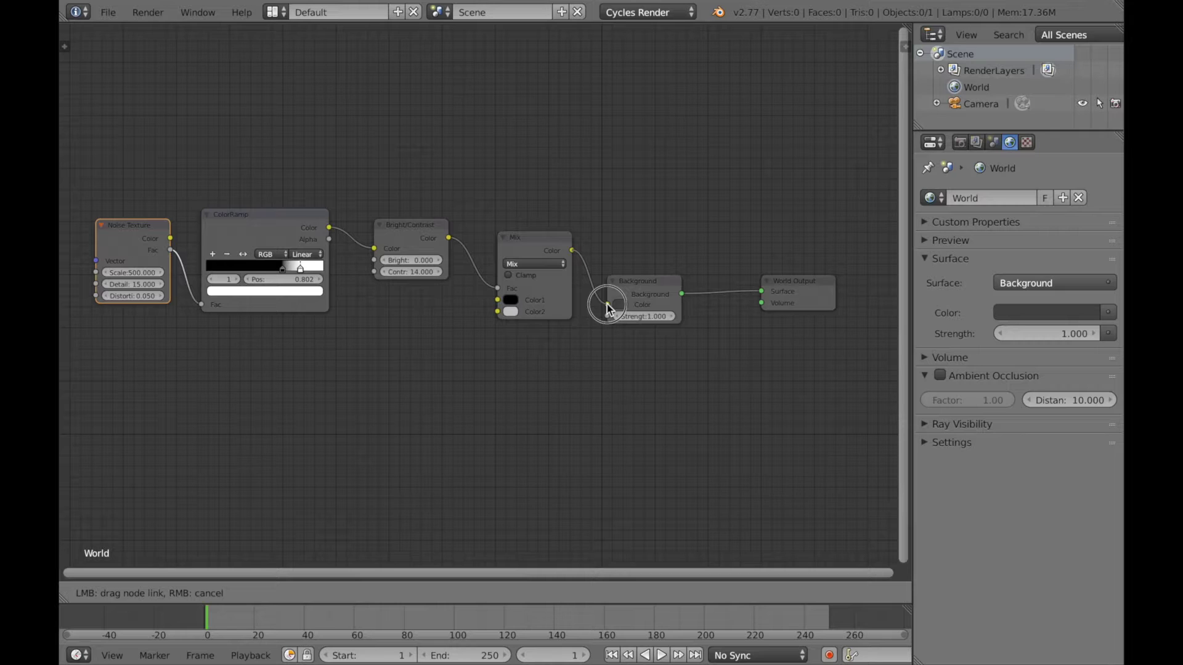
{"action": "left_click_drag", "start_coordinate": [607, 308], "coordinate": [607, 306]}
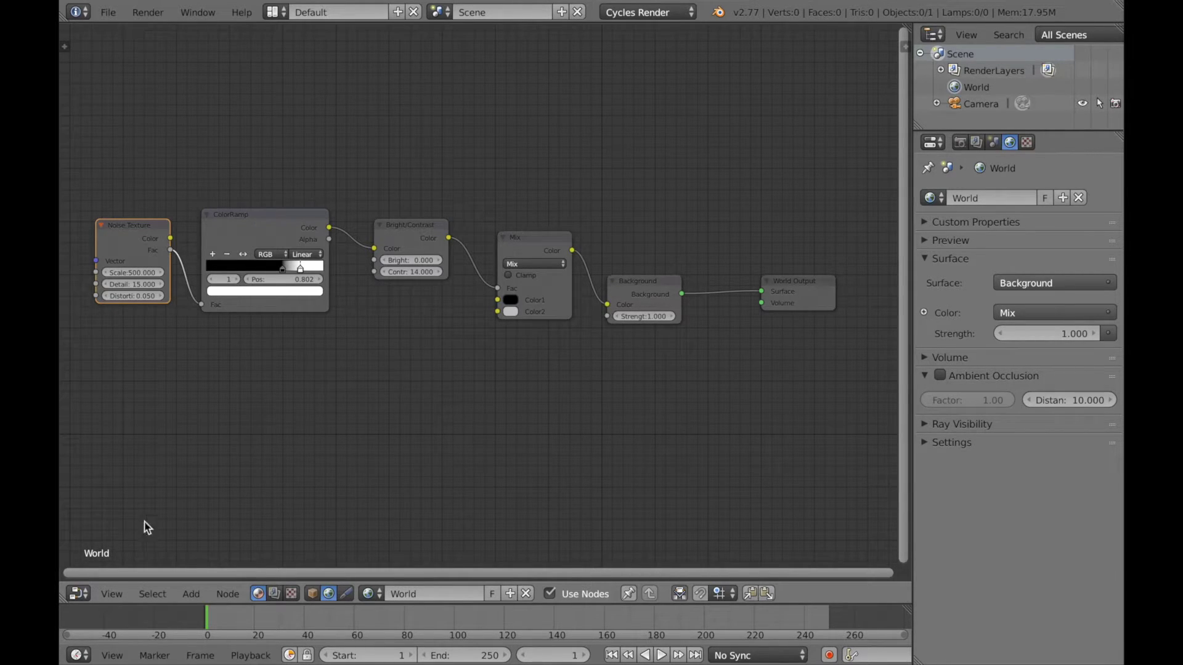
{"action": "left_click", "coordinate": [82, 595]}
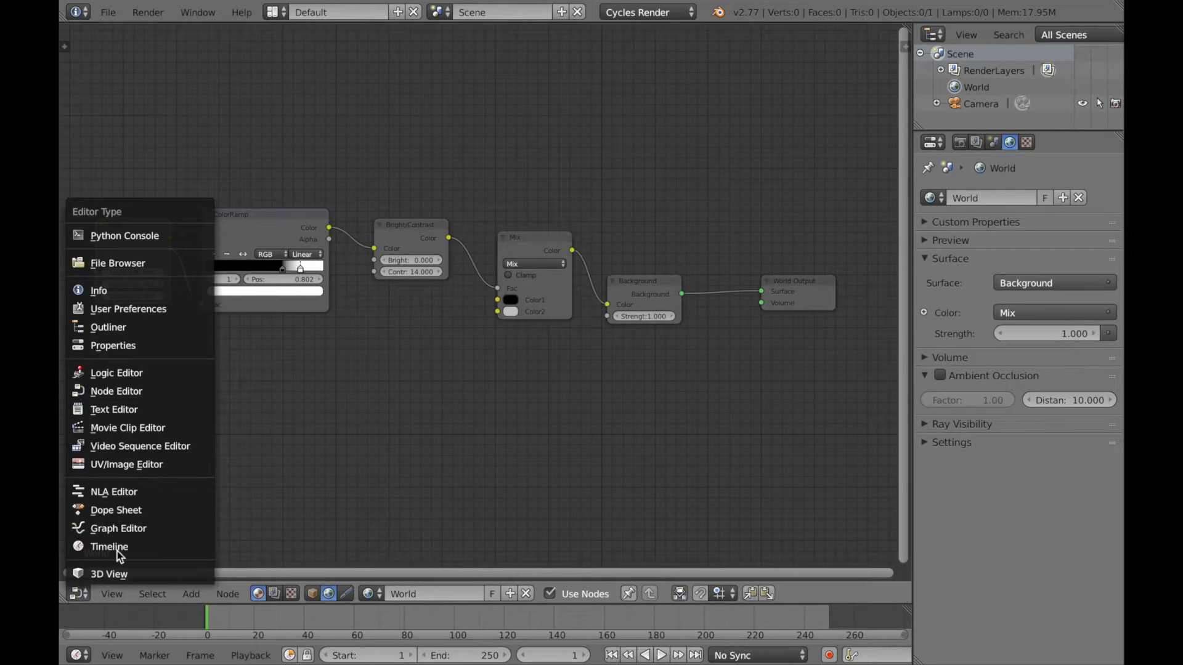
Step: Make the node area a Rendered-shading 3D viewport looking through the camera, with the tool shelf hidden
{"action": "left_click", "coordinate": [110, 574]}
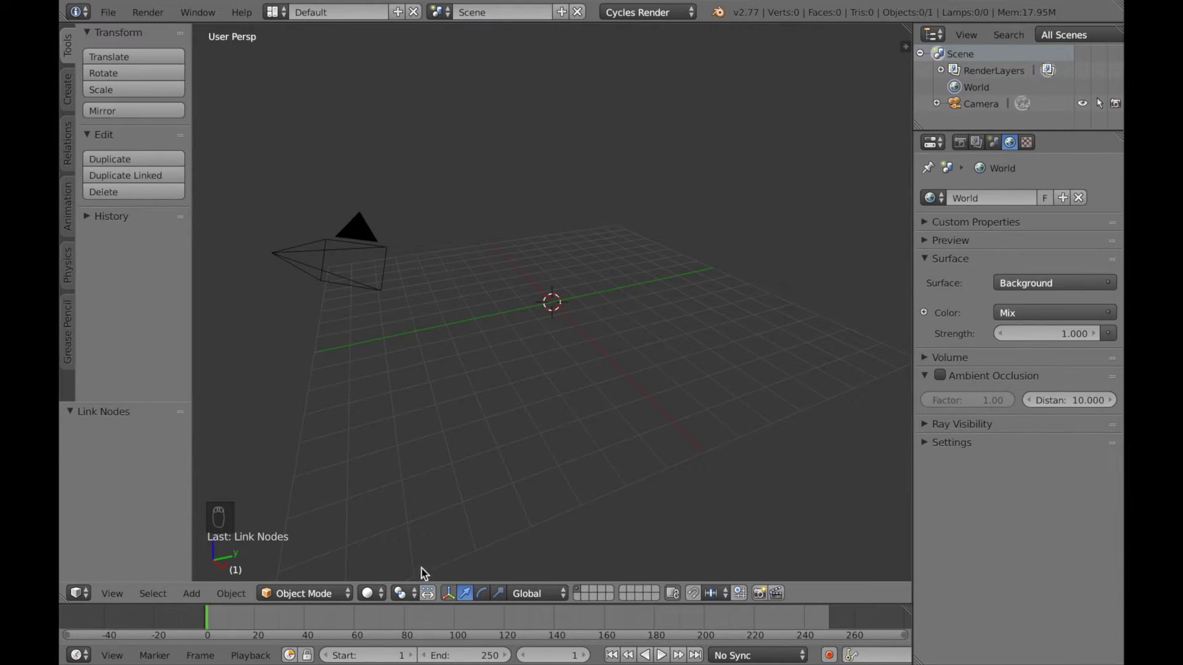
{"action": "left_click", "coordinate": [367, 599]}
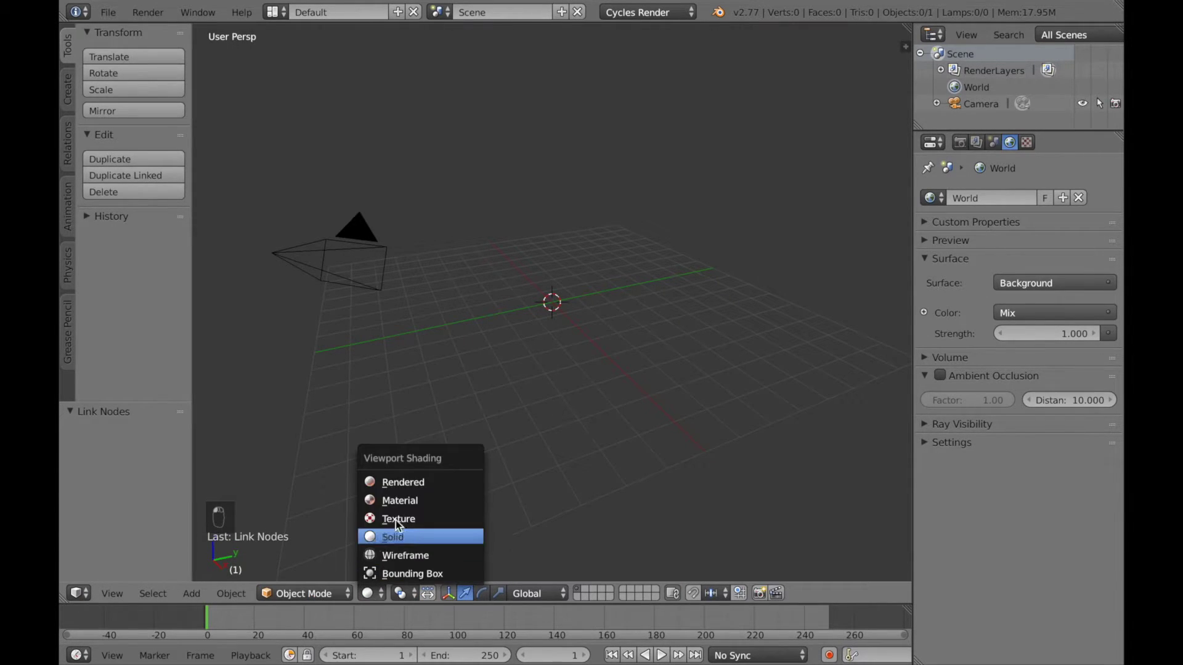
{"action": "left_click", "coordinate": [404, 482]}
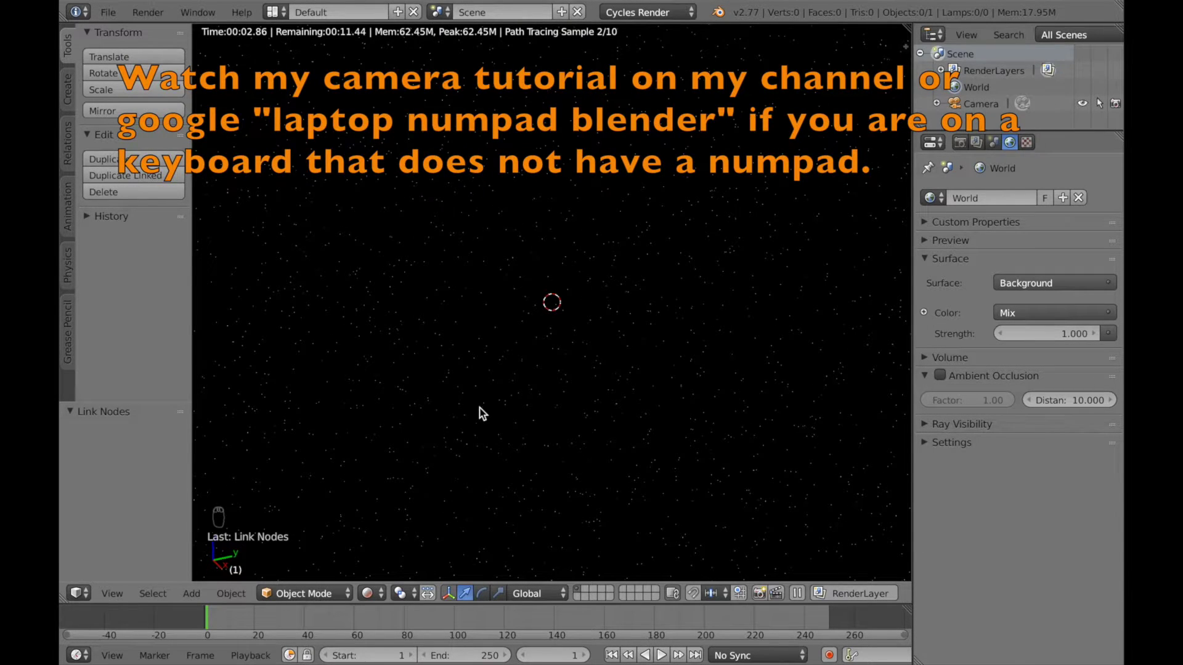
{"action": "key", "text": "KP_0"}
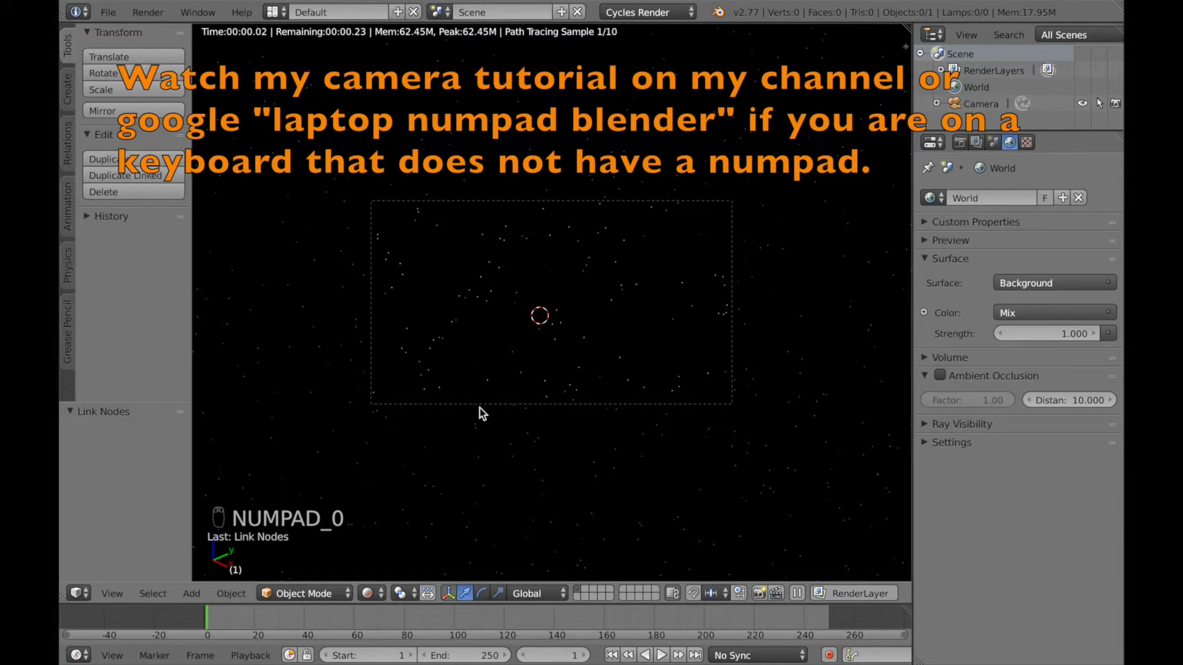
{"action": "scroll", "coordinate": [486, 410], "scroll_direction": "up", "scroll_amount": 3}
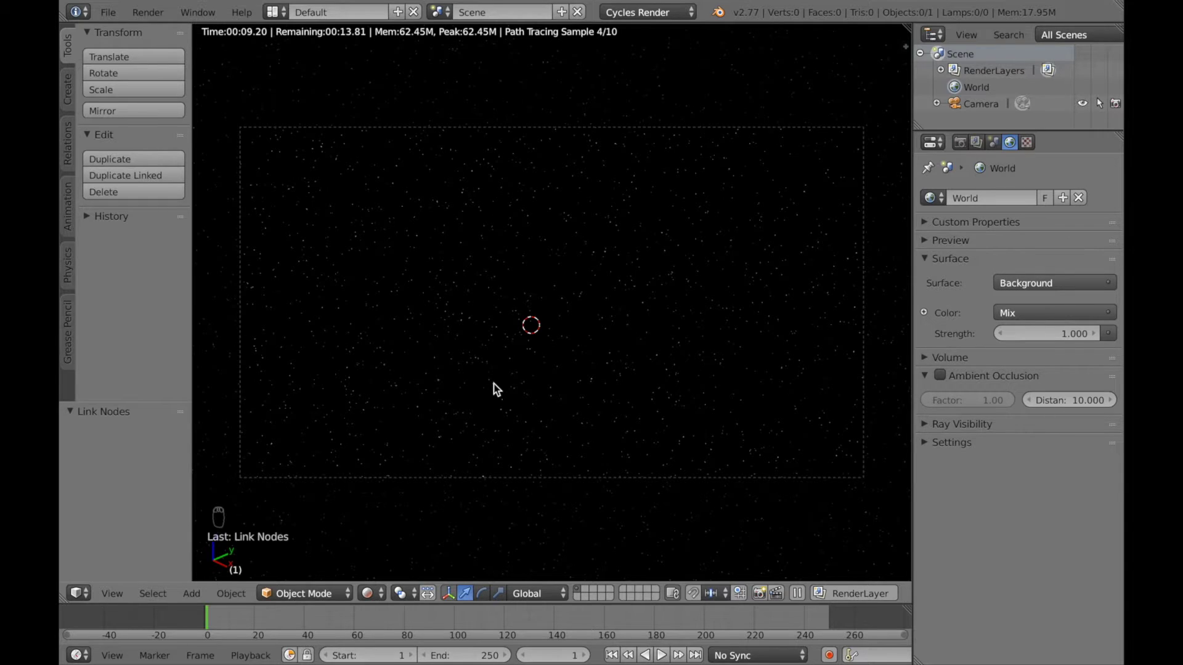
{"action": "key", "text": "t"}
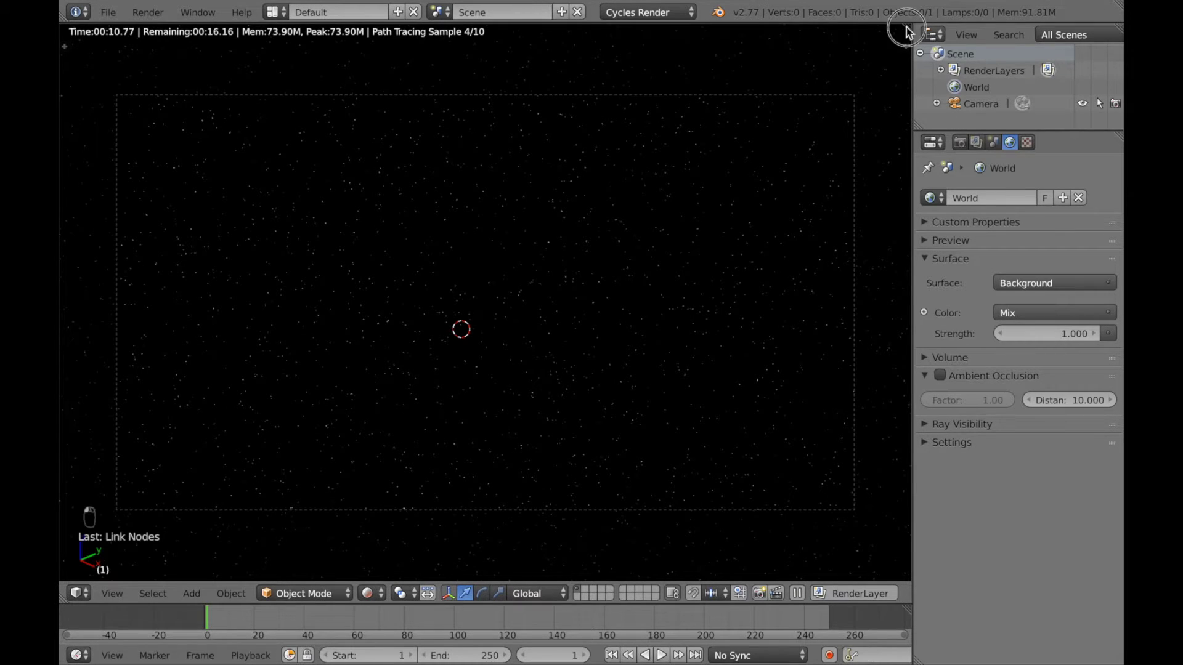
{"action": "left_click_drag", "start_coordinate": [907, 27], "coordinate": [555, 93]}
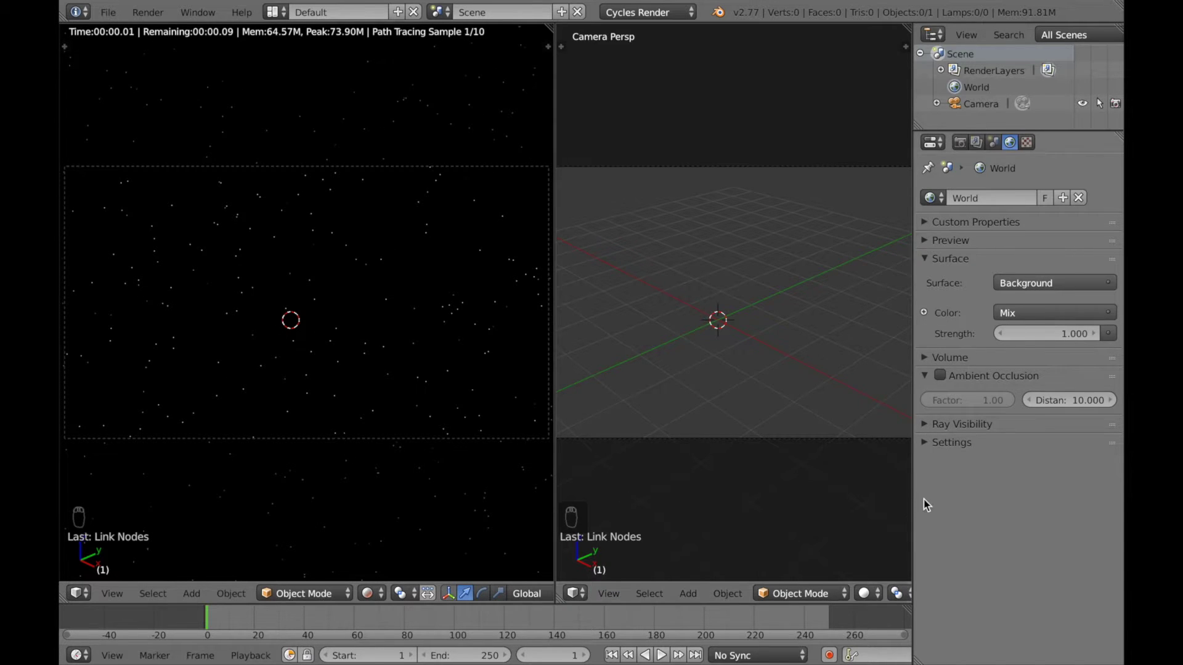
Step: Narrow the side panel and switch the right-hand area to a Node Editor showing the world node tree
{"action": "left_click_drag", "start_coordinate": [913, 497], "coordinate": [1033, 495]}
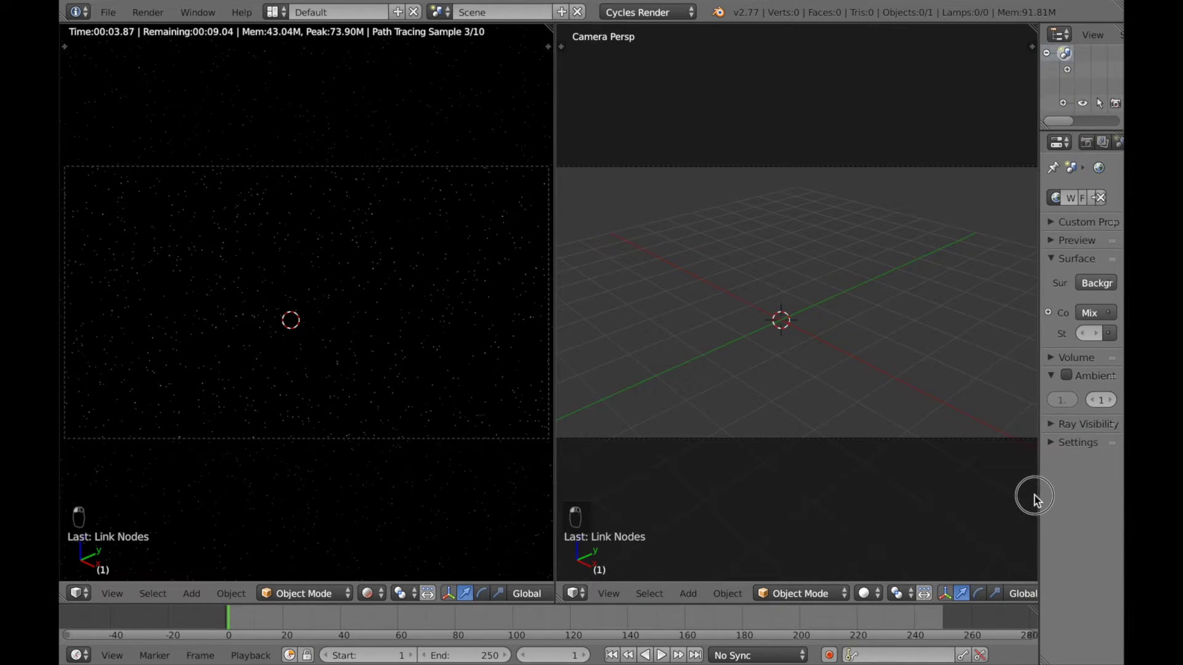
{"action": "left_click", "coordinate": [581, 595]}
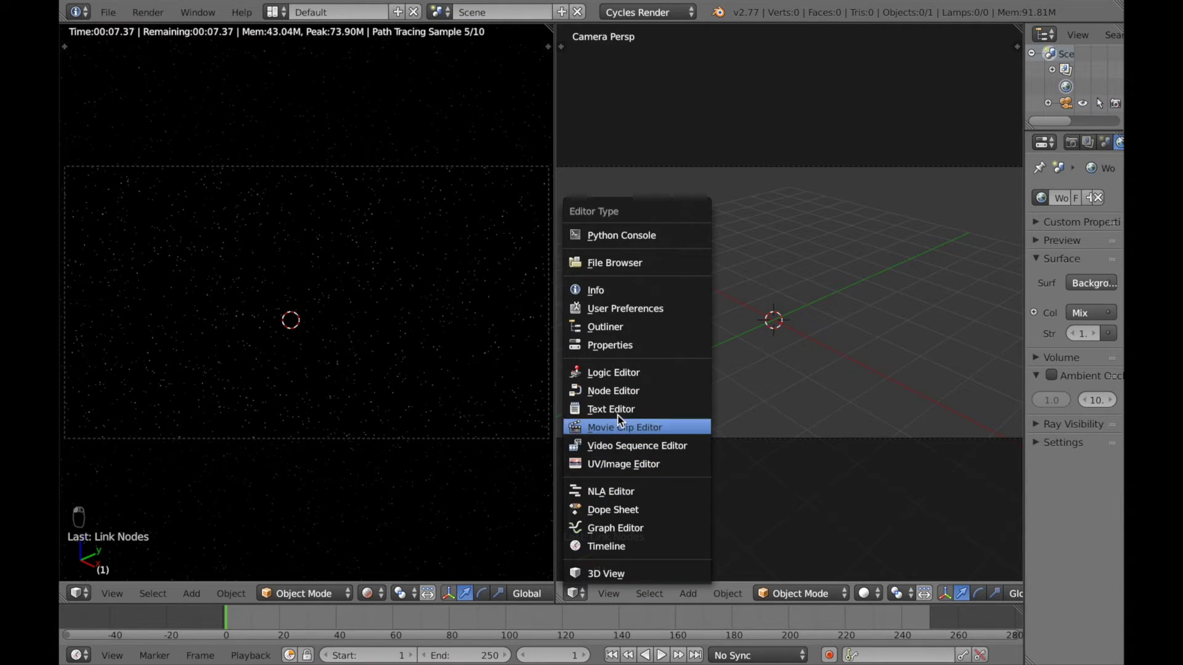
{"action": "left_click", "coordinate": [618, 391]}
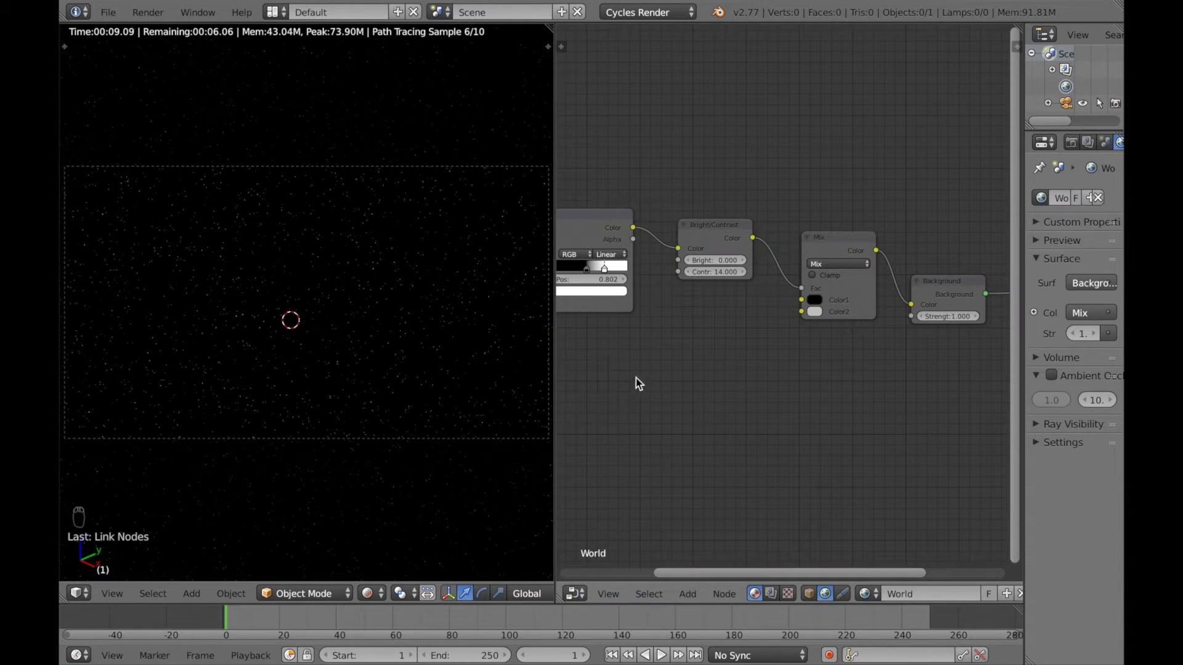
{"action": "mouse_move", "coordinate": [668, 313]}
{"action": "middle_mouse_down"}
{"action": "mouse_move", "coordinate": [730, 330]}
{"action": "mouse_move", "coordinate": [651, 326]}
{"action": "middle_mouse_up"}
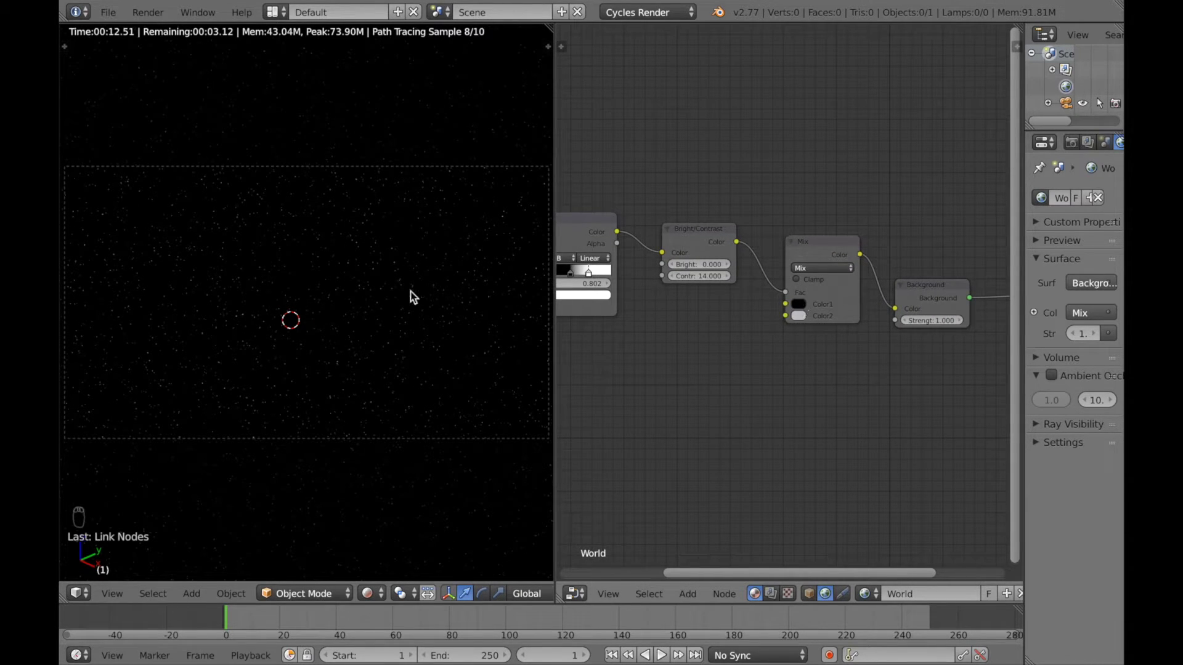
{"action": "left_click", "coordinate": [800, 306]}
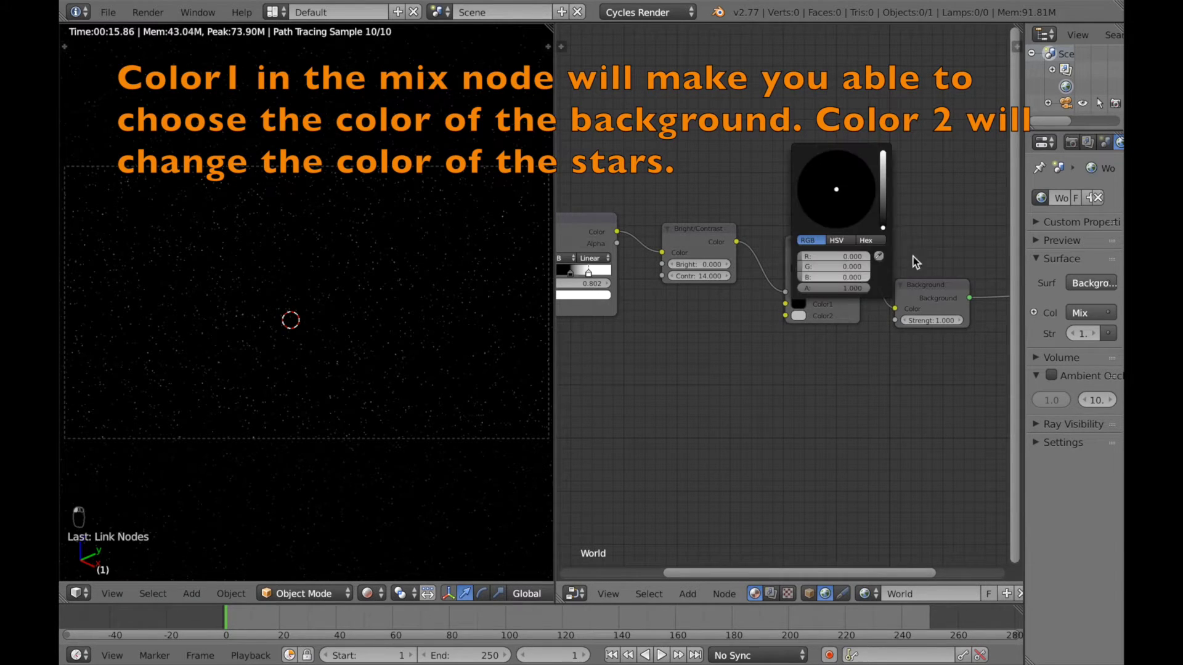
{"action": "left_click", "coordinate": [801, 303]}
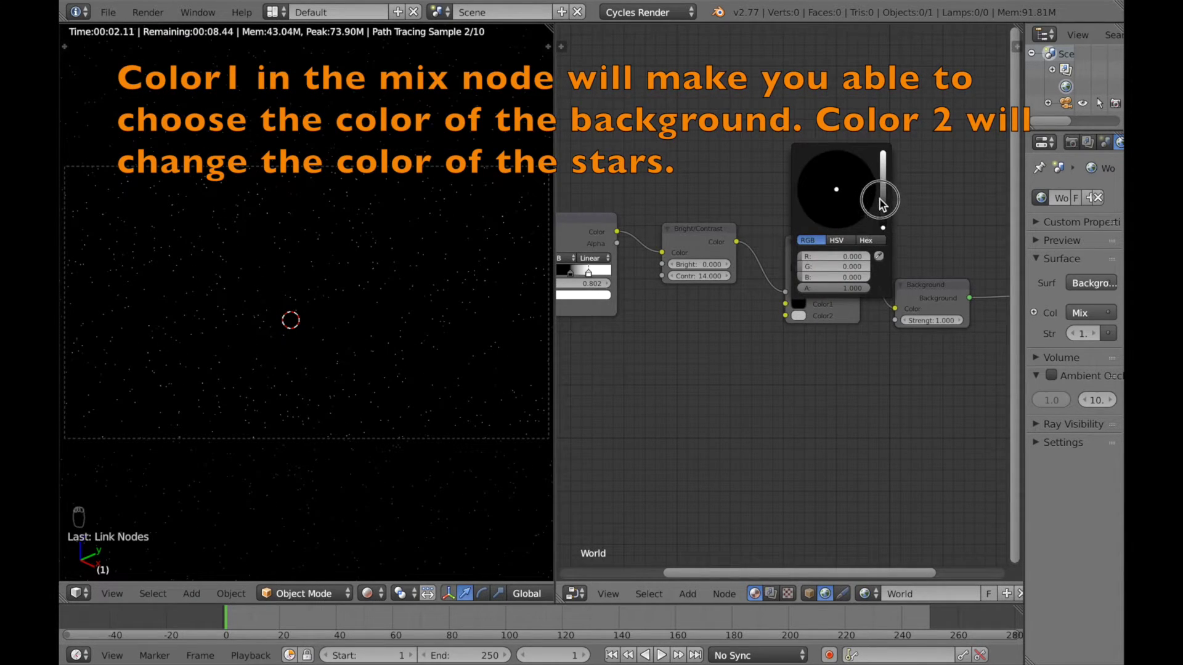
{"action": "left_click_drag", "start_coordinate": [884, 199], "coordinate": [883, 179]}
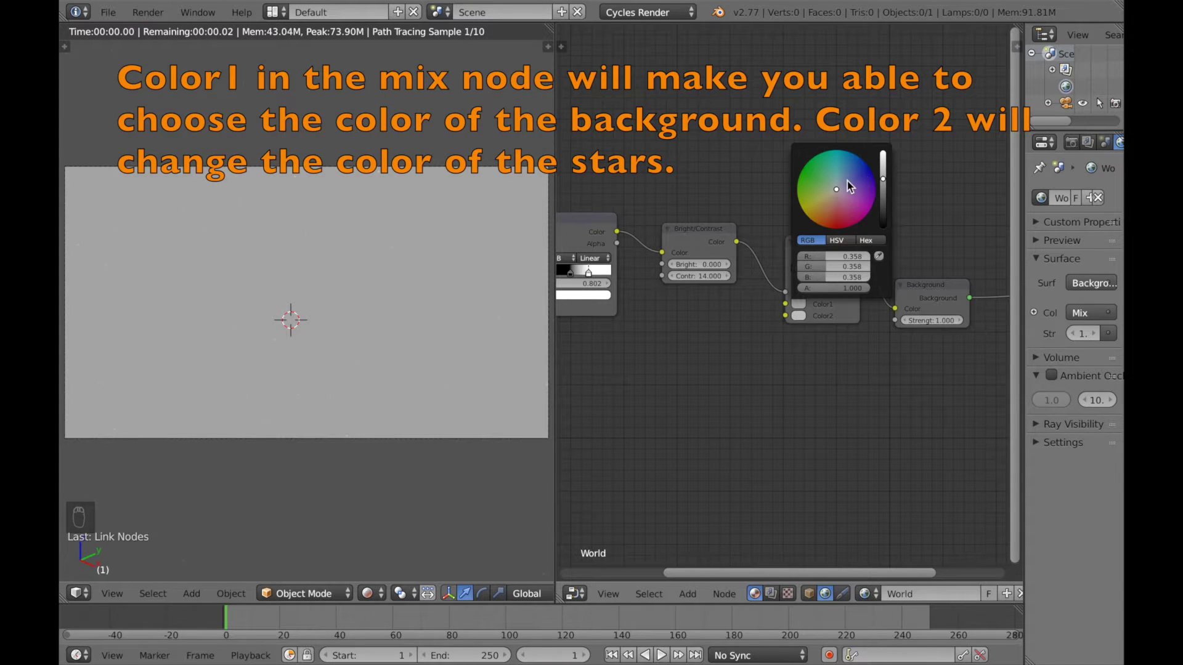
{"action": "left_click", "coordinate": [857, 169]}
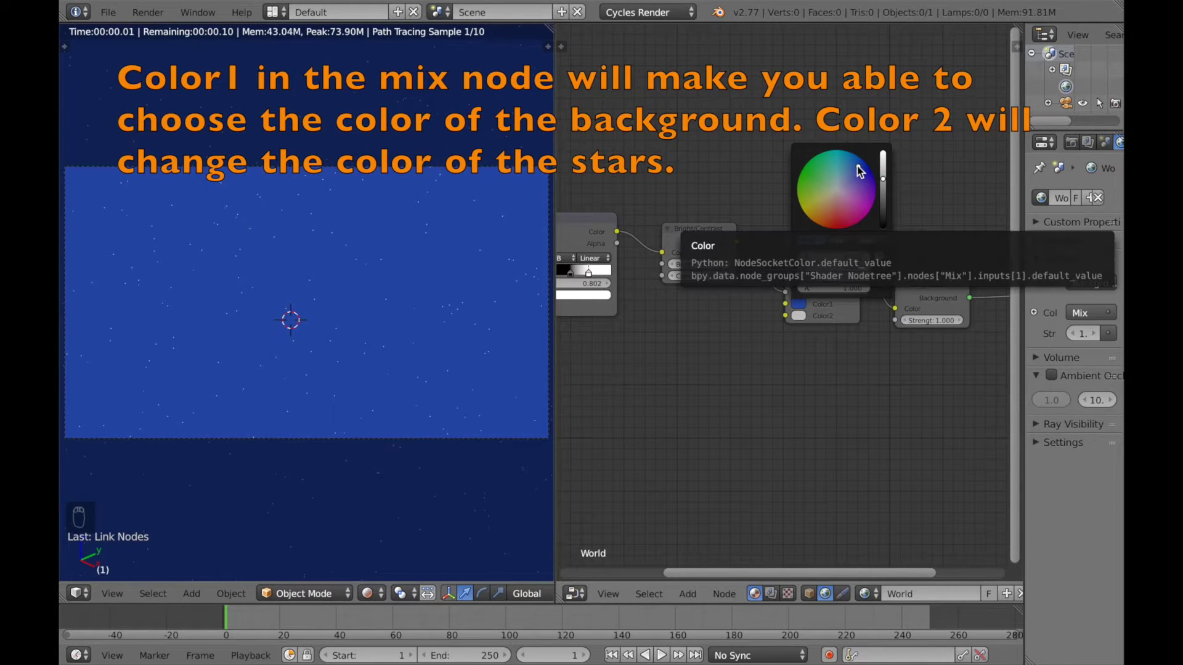
{"action": "left_click", "coordinate": [846, 226]}
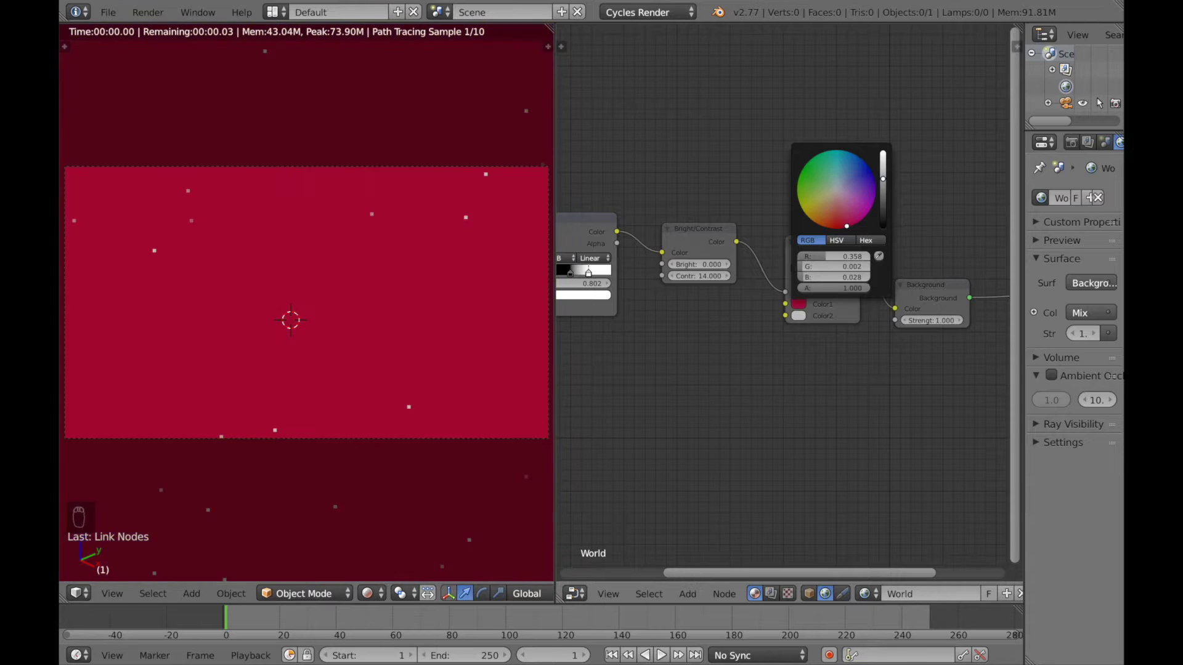
{"action": "mouse_move", "coordinate": [847, 226]}
{"action": "left_mouse_down"}
{"action": "mouse_move", "coordinate": [811, 211]}
{"action": "mouse_move", "coordinate": [812, 180]}
{"action": "mouse_move", "coordinate": [885, 229]}
{"action": "left_mouse_up"}
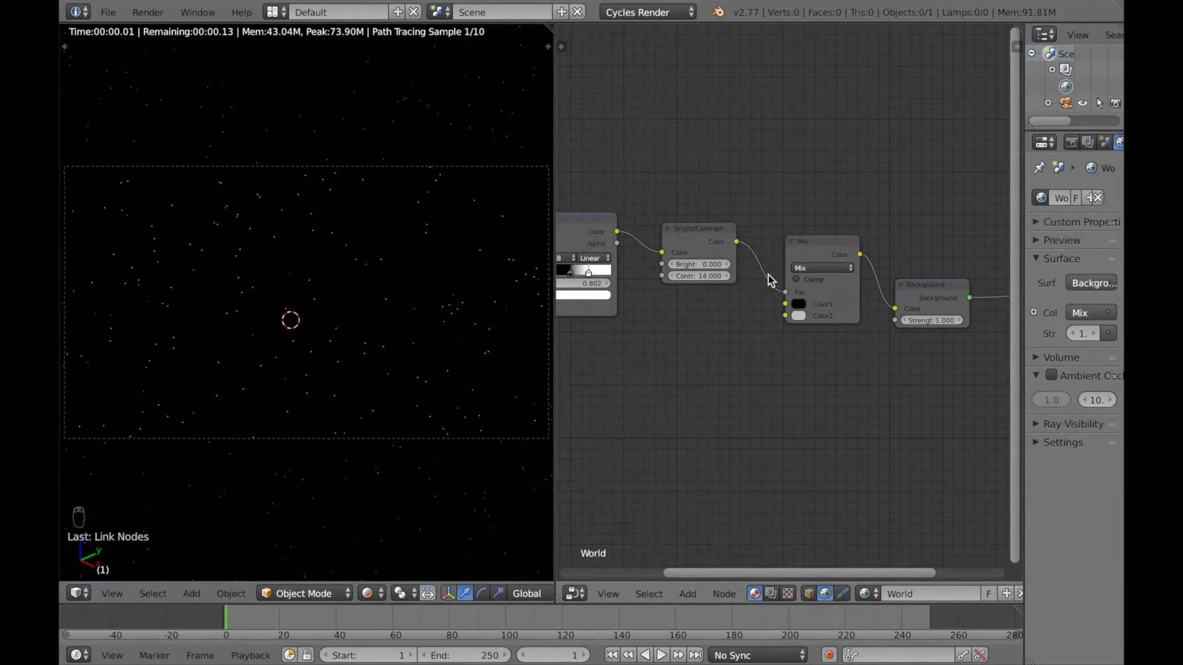
{"action": "middle_click_drag", "start_coordinate": [651, 184], "coordinate": [793, 183]}
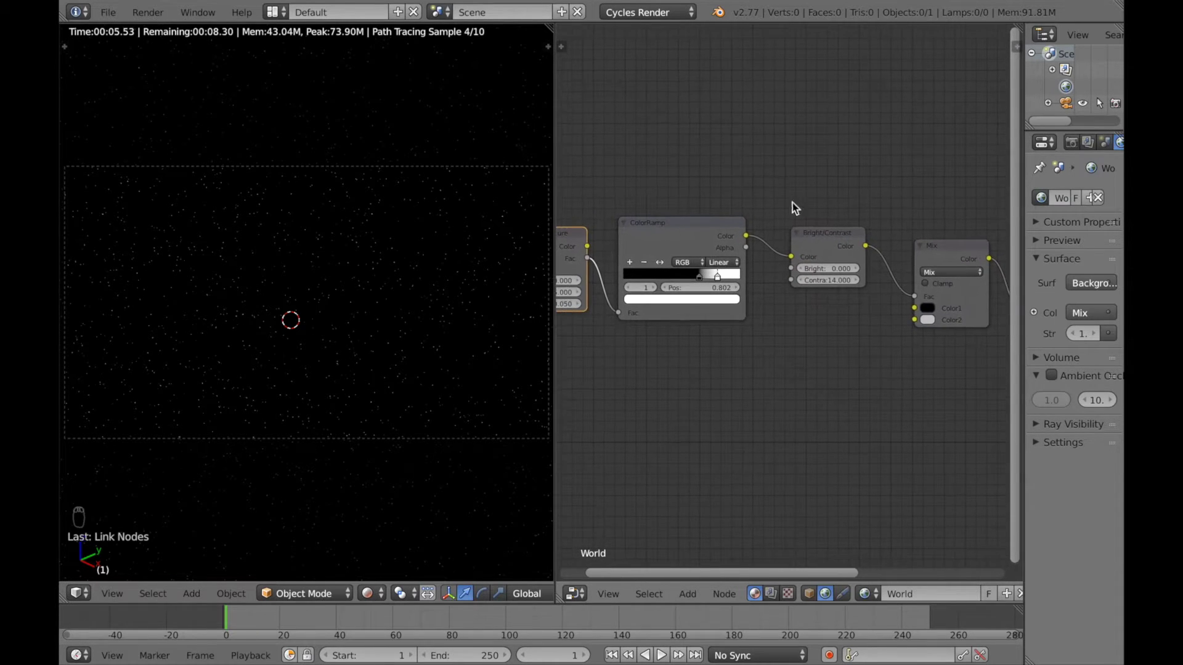
{"action": "left_click", "coordinate": [827, 281]}
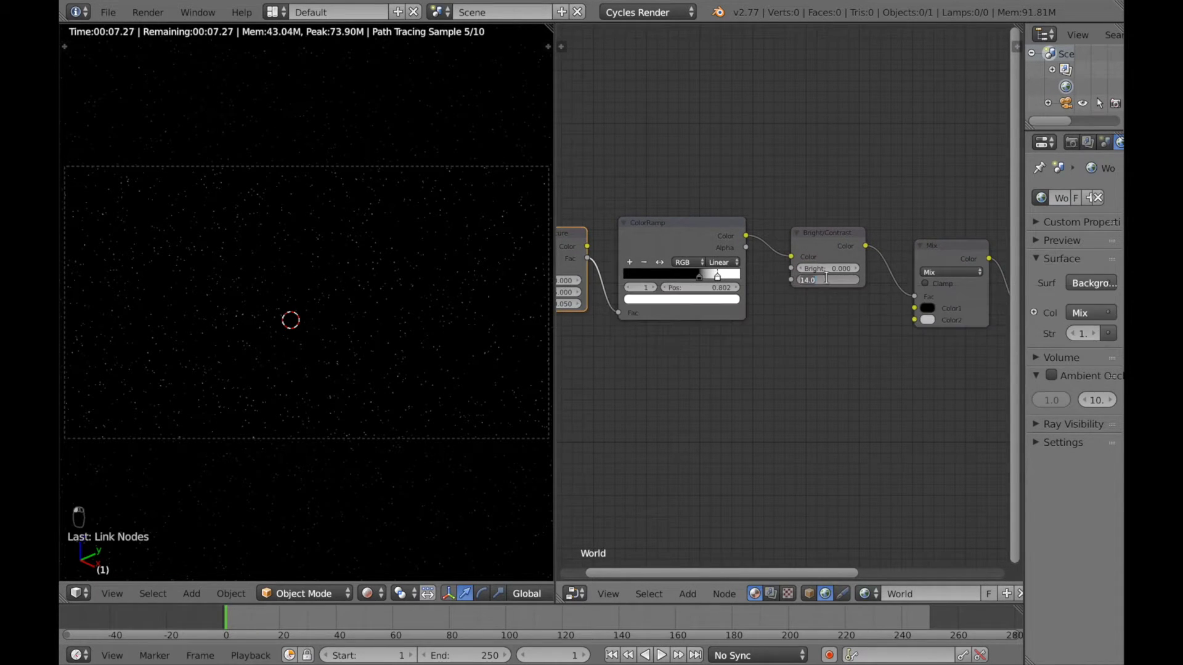
{"action": "type", "text": "2"}
{"action": "key", "text": "Return"}
{"action": "left_click", "coordinate": [827, 280]}
{"action": "type", "text": "0.5"}
{"action": "key", "text": "Return"}
{"action": "key", "text": "Return"}
Step: Select the ColorRamp node, nudge it slightly left, and make its black stop active
{"action": "left_click", "coordinate": [700, 279]}
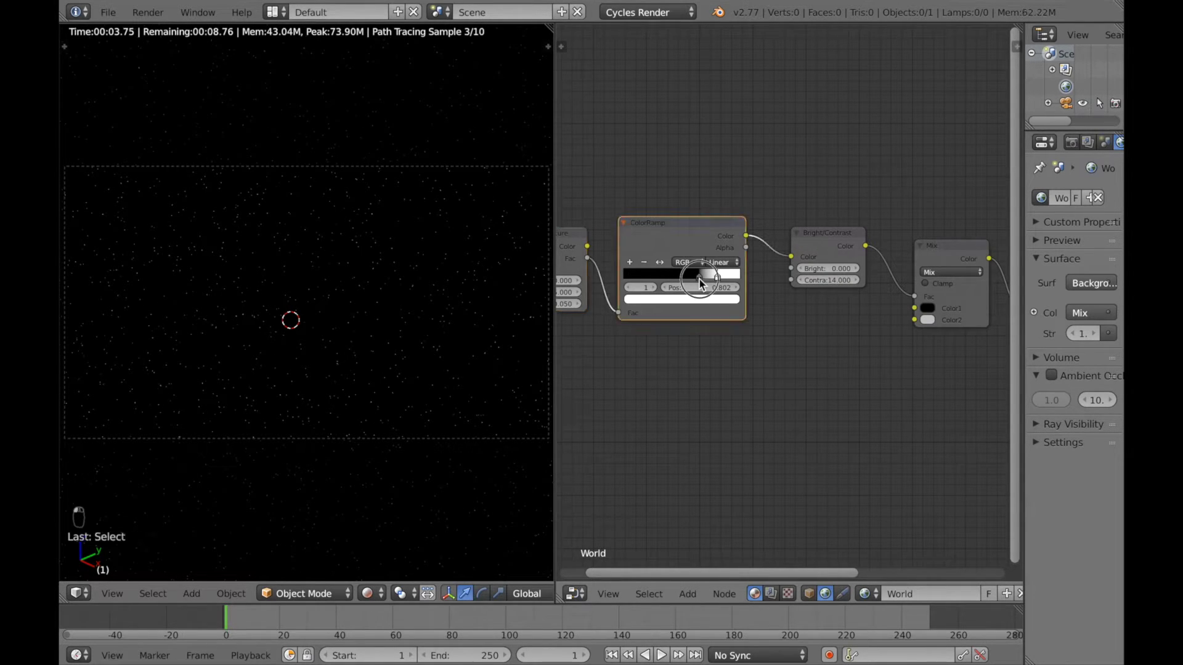
{"action": "left_click_drag", "start_coordinate": [700, 279], "coordinate": [692, 284]}
{"action": "left_click", "coordinate": [693, 283]}
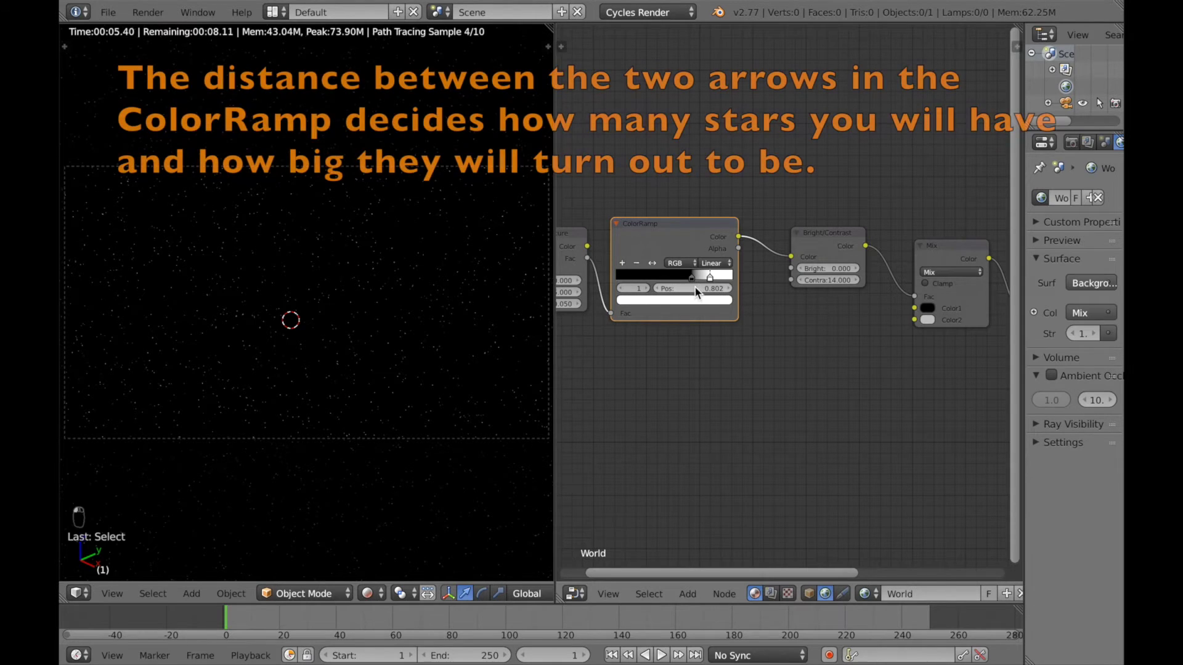
{"action": "left_click", "coordinate": [691, 281]}
{"action": "left_click_drag", "start_coordinate": [692, 280], "coordinate": [688, 282]}
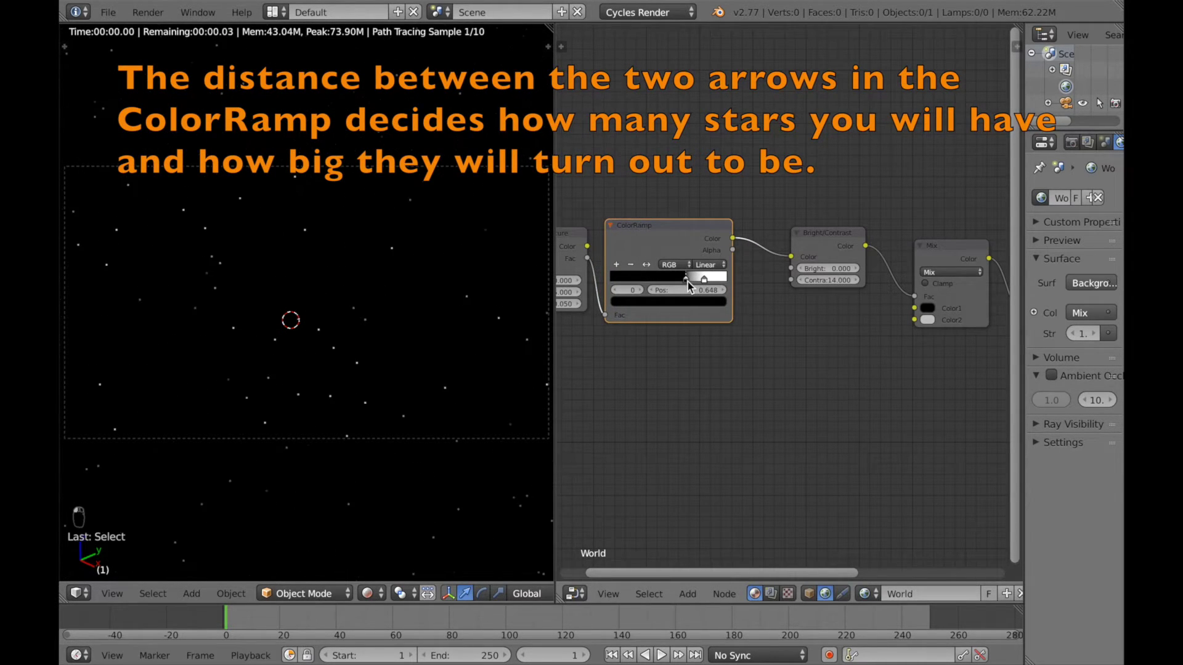
Step: Move the ColorRamp white stop to 0.932 and the black stop to 0.634 for denser stars
{"action": "left_click", "coordinate": [705, 280]}
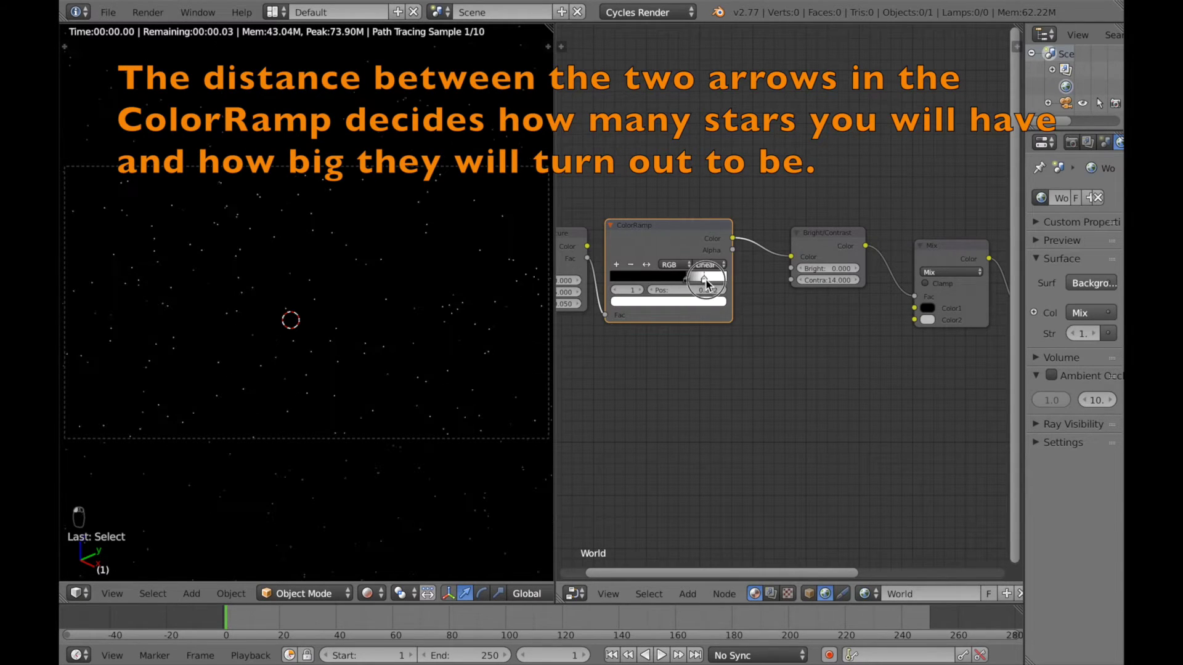
{"action": "mouse_move", "coordinate": [706, 282]}
{"action": "left_mouse_down"}
{"action": "mouse_move", "coordinate": [720, 284]}
{"action": "mouse_move", "coordinate": [703, 284]}
{"action": "left_mouse_up"}
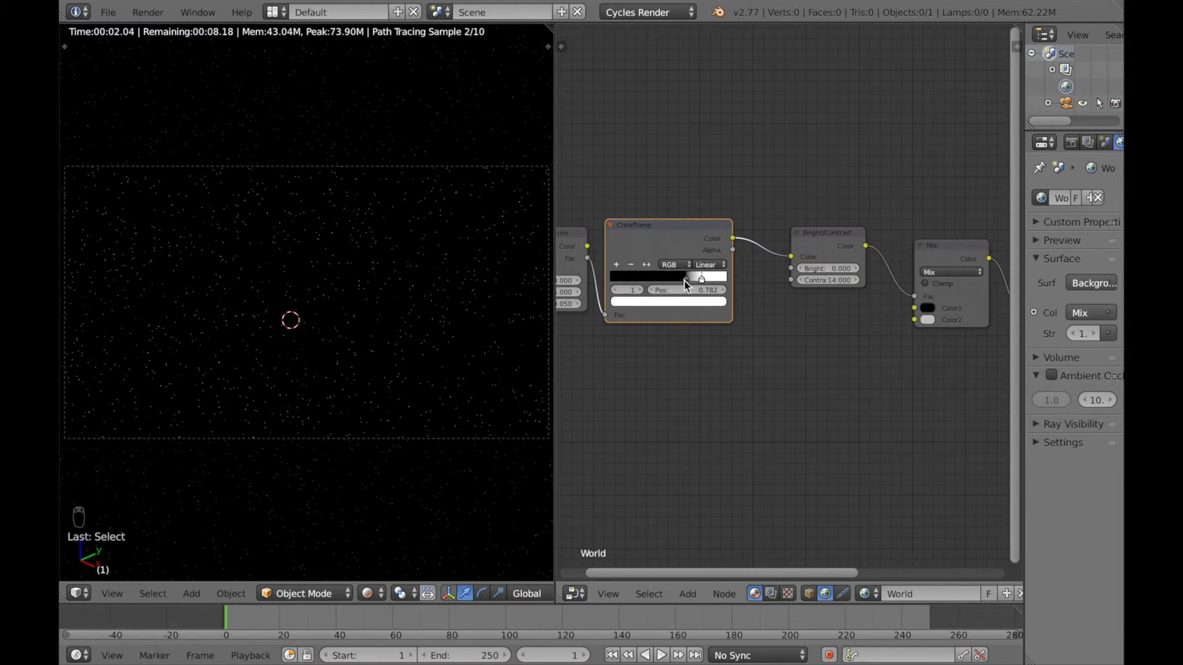
{"action": "left_click", "coordinate": [685, 281]}
{"action": "mouse_move", "coordinate": [685, 282]}
{"action": "left_mouse_down"}
{"action": "mouse_move", "coordinate": [646, 283]}
{"action": "mouse_move", "coordinate": [685, 289]}
{"action": "left_mouse_up"}
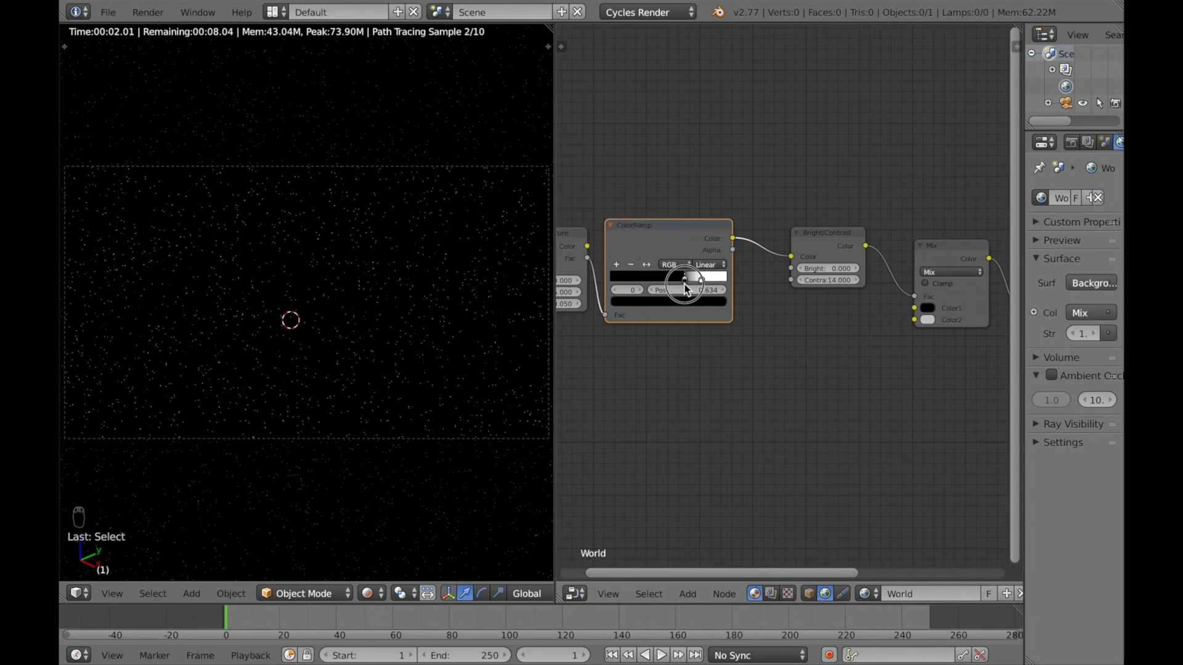
{"action": "middle_click_drag", "start_coordinate": [655, 372], "coordinate": [822, 399]}
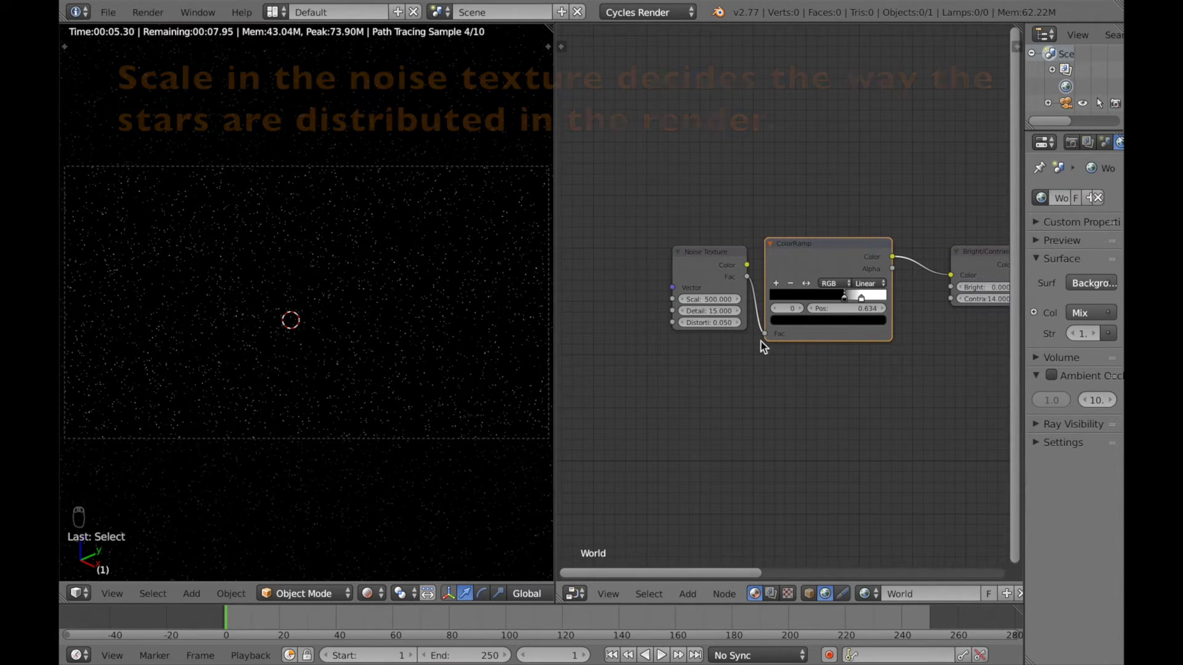
Step: Try a Noise Texture Scale of 5000, check the camera view, then settle on Scale 500
{"action": "left_click", "coordinate": [704, 301]}
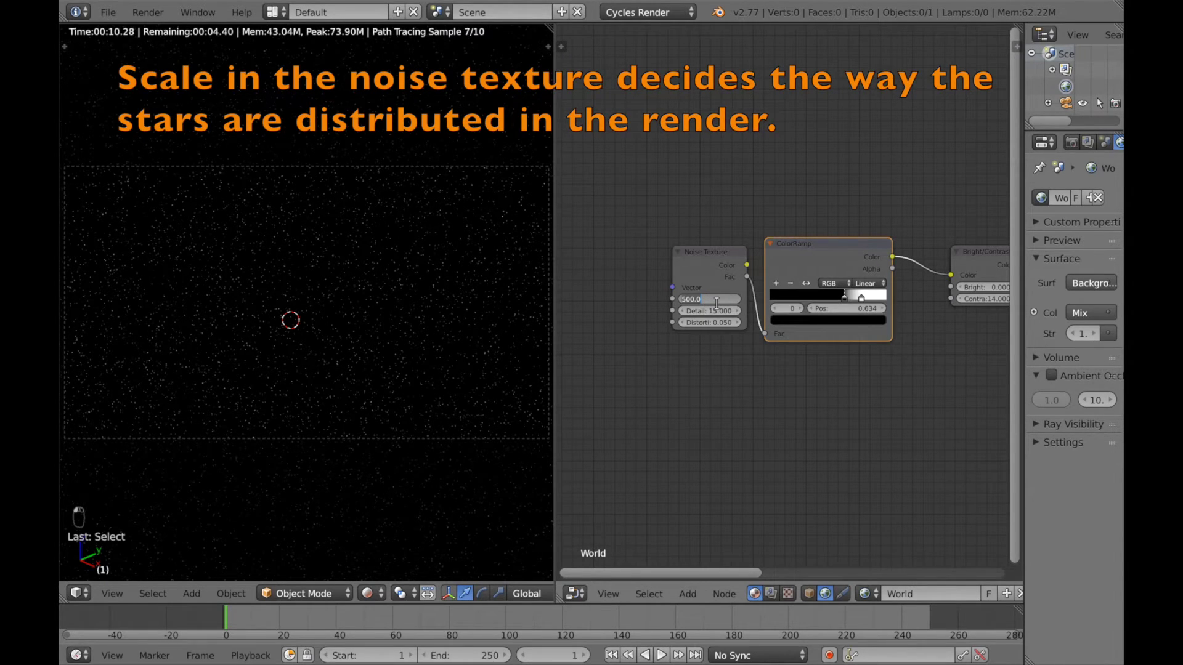
{"action": "key", "text": "BackSpace"}
{"action": "type", "text": "500"}
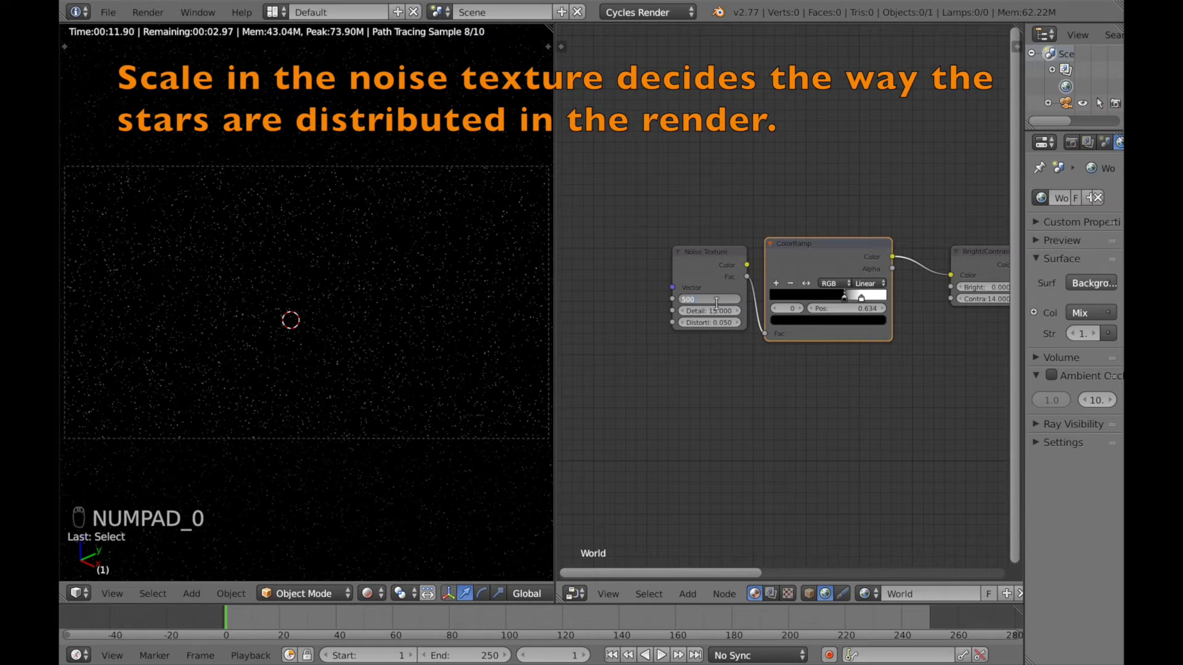
{"action": "type", "text": "0"}
{"action": "key", "text": "Return"}
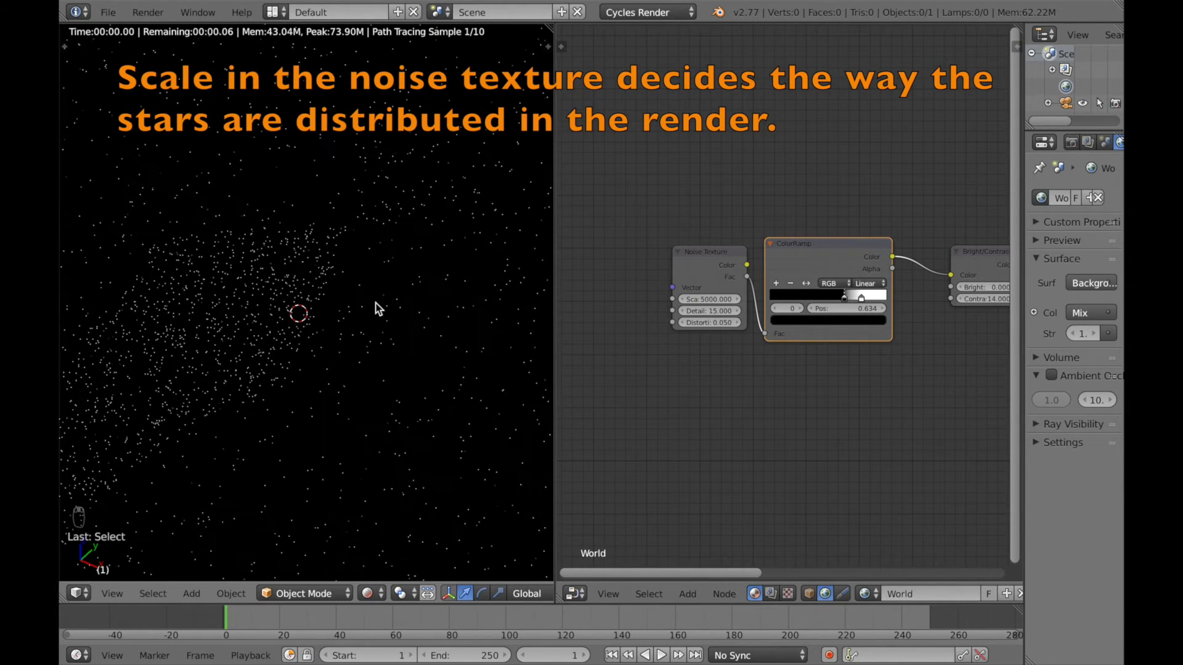
{"action": "key", "text": "KP_0"}
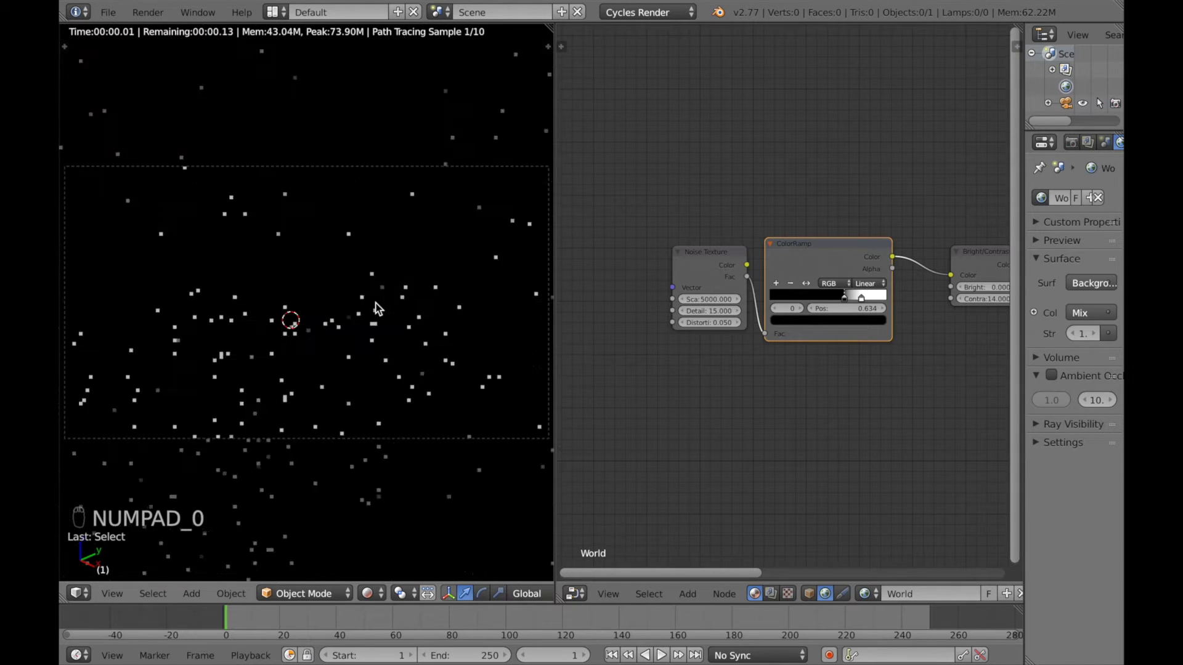
{"action": "left_click", "coordinate": [699, 299]}
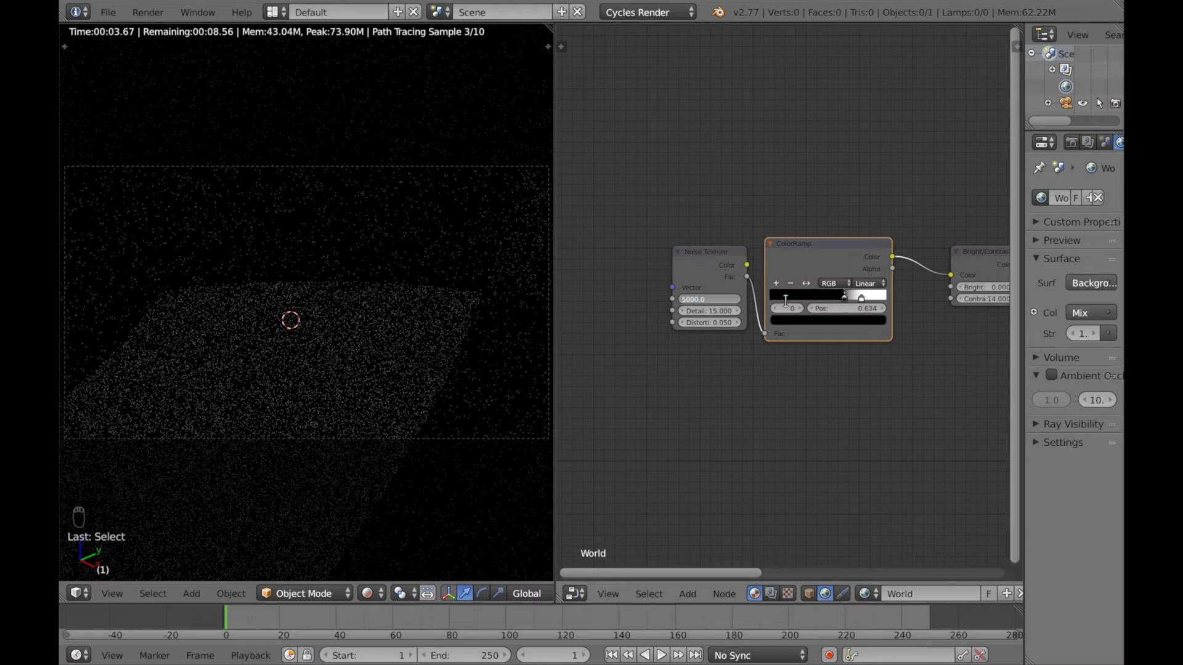
{"action": "key", "text": "Return"}
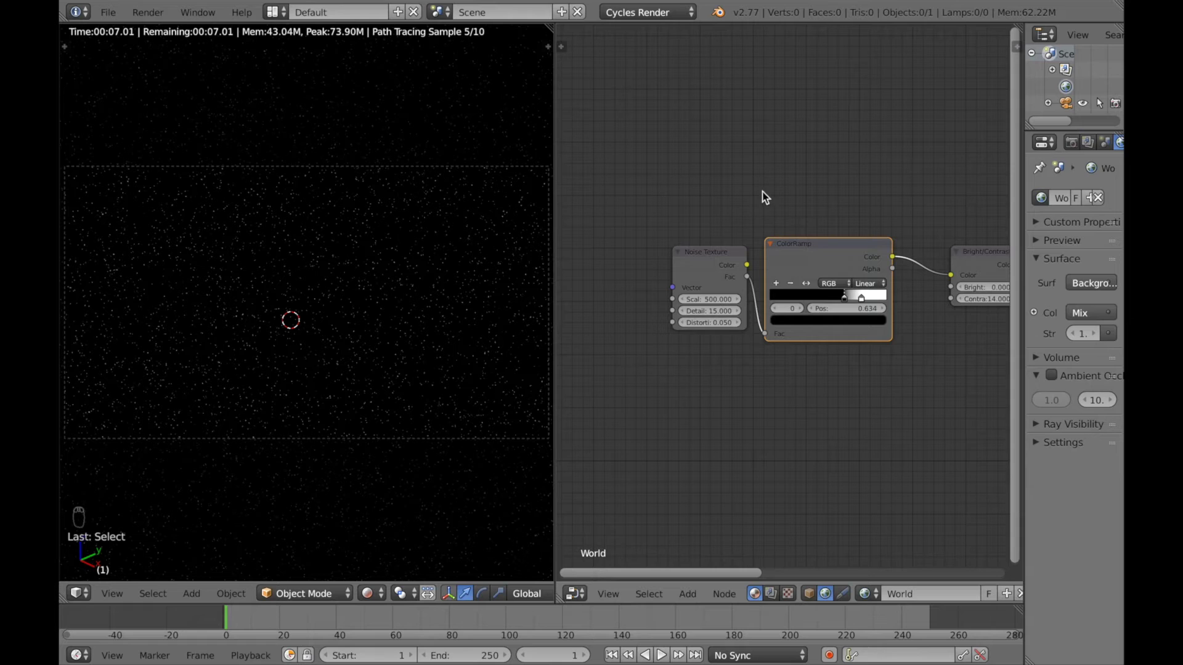
{"action": "middle_click_drag", "start_coordinate": [831, 165], "coordinate": [670, 156]}
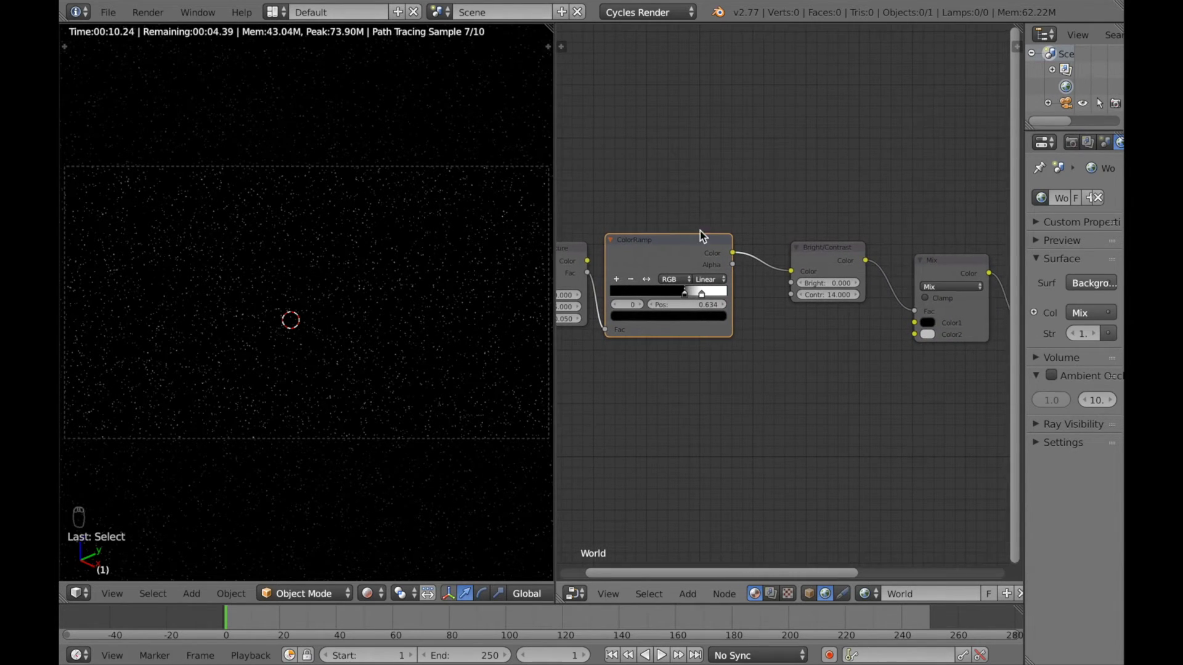
{"action": "left_click", "coordinate": [702, 294]}
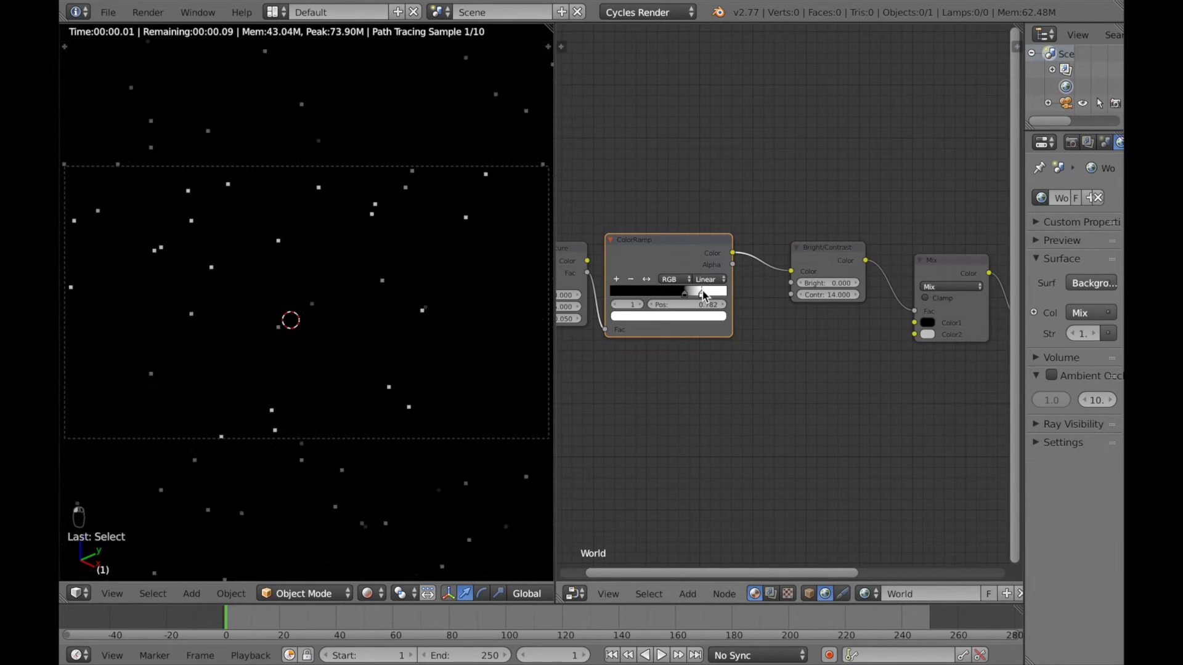
{"action": "left_click", "coordinate": [708, 317]}
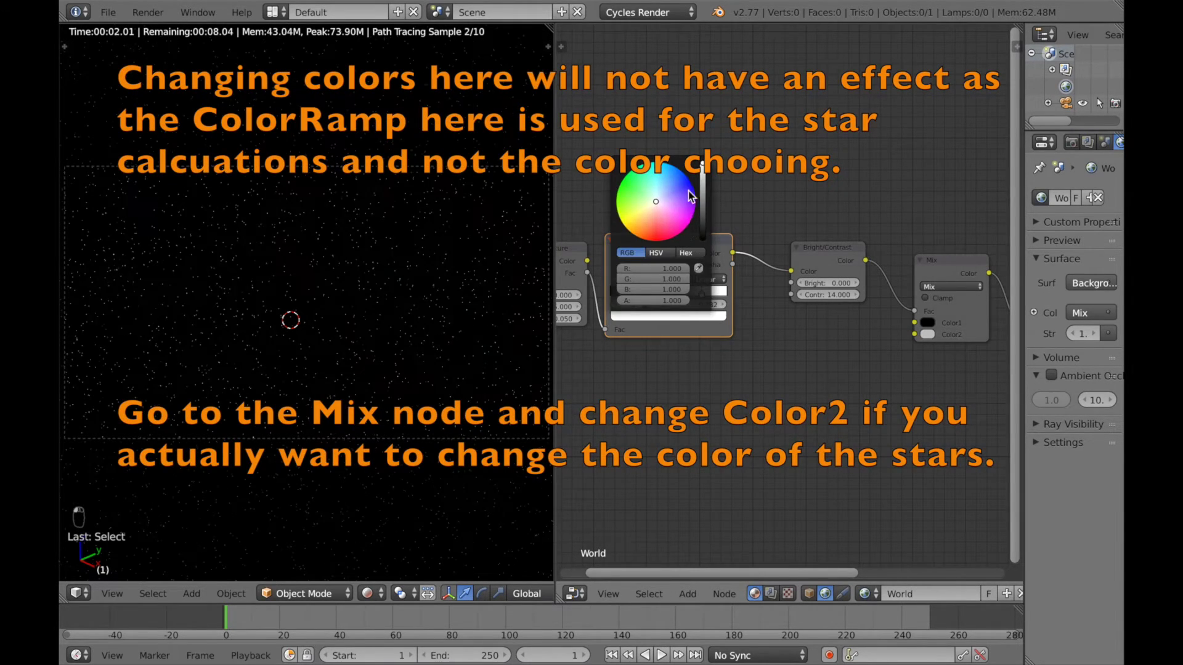
{"action": "mouse_move", "coordinate": [688, 191]}
{"action": "left_mouse_down"}
{"action": "mouse_move", "coordinate": [693, 212]}
{"action": "mouse_move", "coordinate": [662, 239]}
{"action": "mouse_move", "coordinate": [619, 215]}
{"action": "mouse_move", "coordinate": [656, 202]}
{"action": "left_mouse_up"}
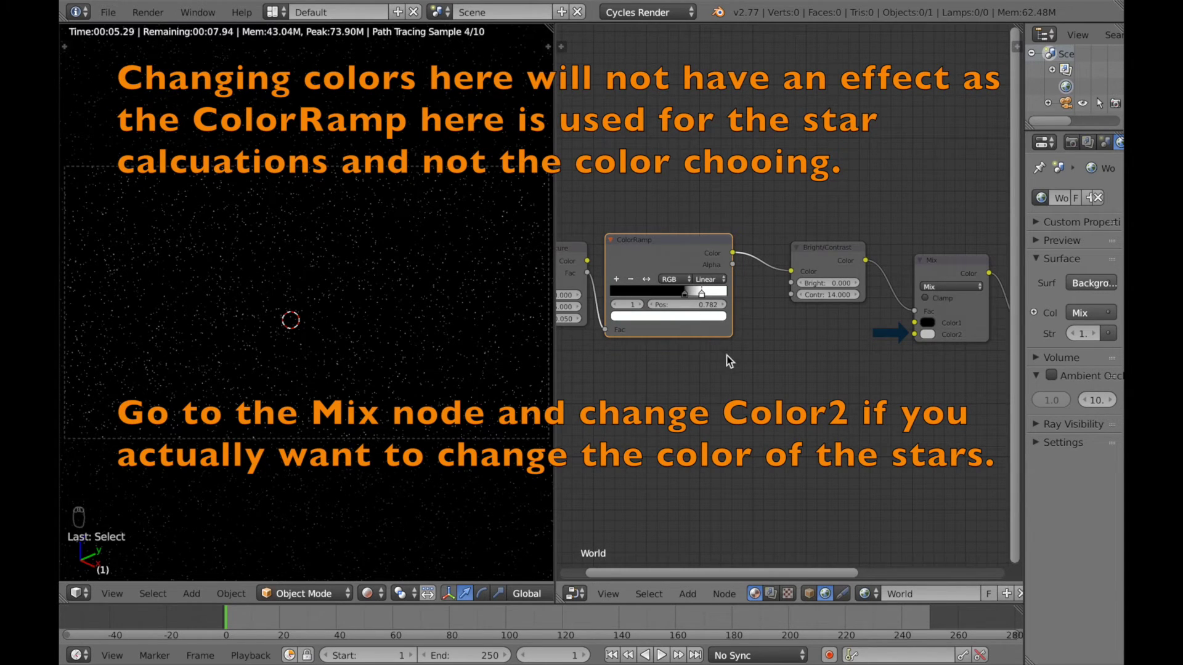
{"action": "scroll", "coordinate": [801, 335], "scroll_direction": "down", "scroll_amount": 1}
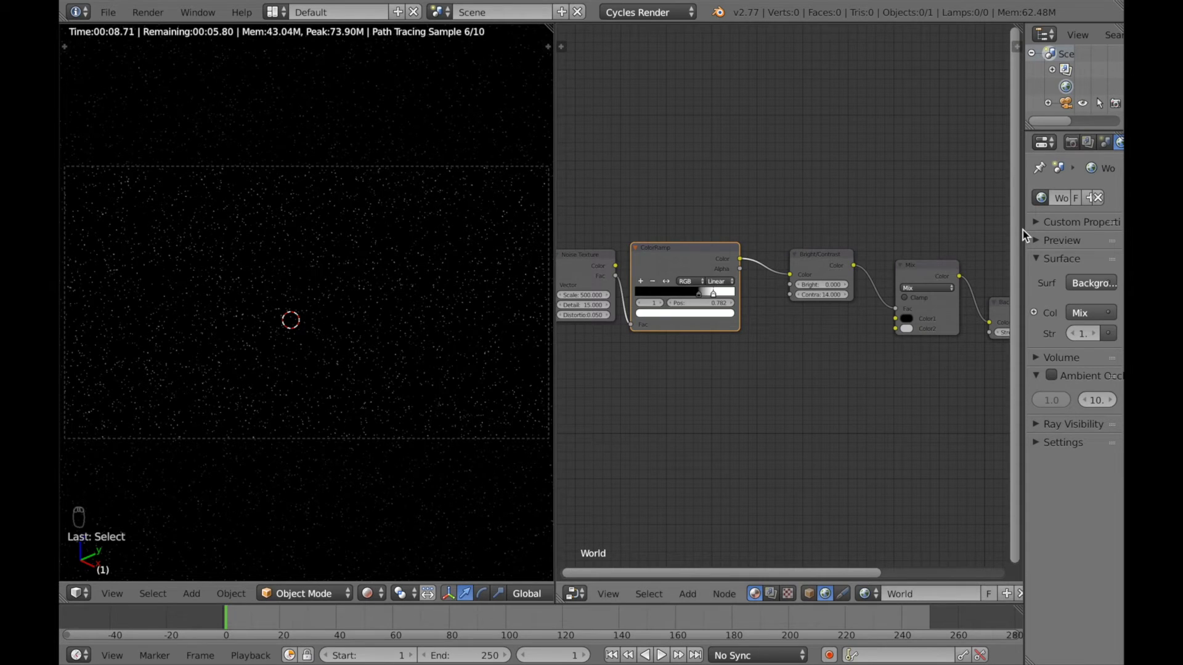
Step: Widen the Properties editor and set the render resolution to 100% of 1920×1080
{"action": "left_click_drag", "start_coordinate": [1019, 236], "coordinate": [835, 258]}
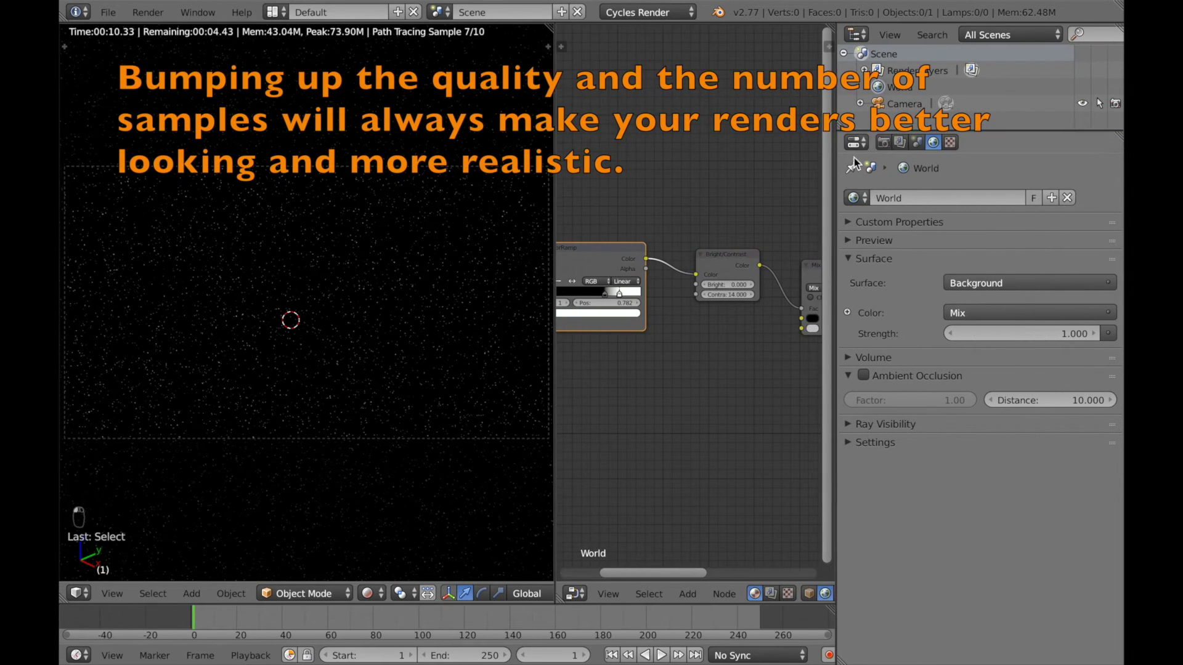
{"action": "left_click", "coordinate": [888, 143]}
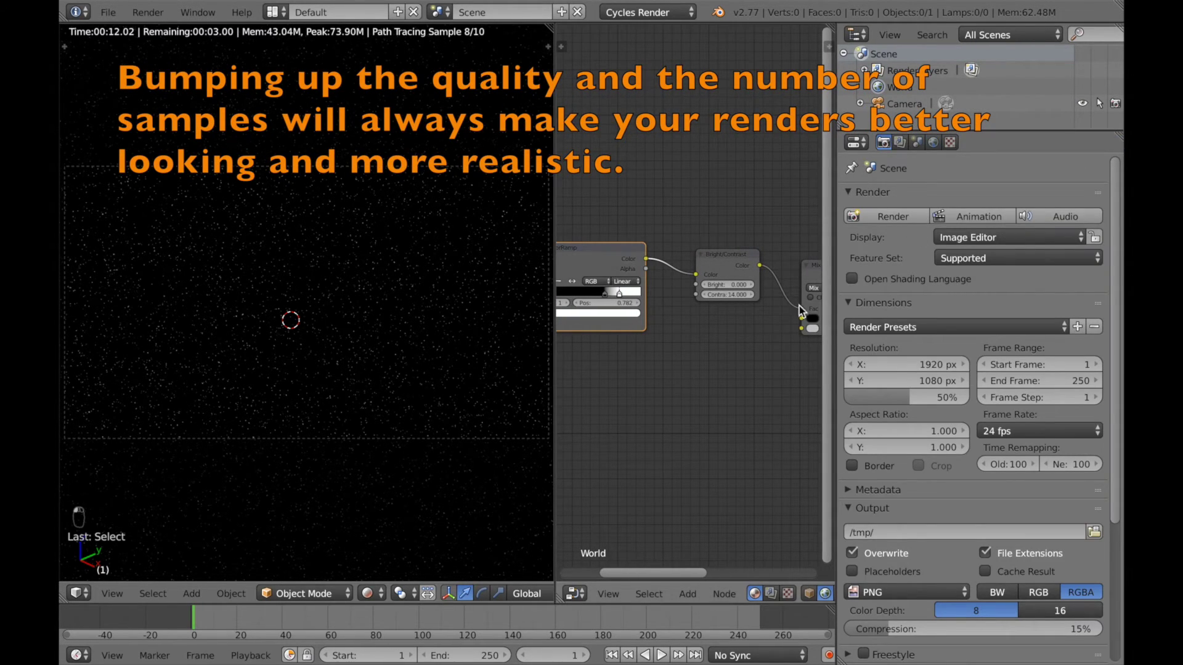
{"action": "left_click_drag", "start_coordinate": [908, 396], "coordinate": [971, 397]}
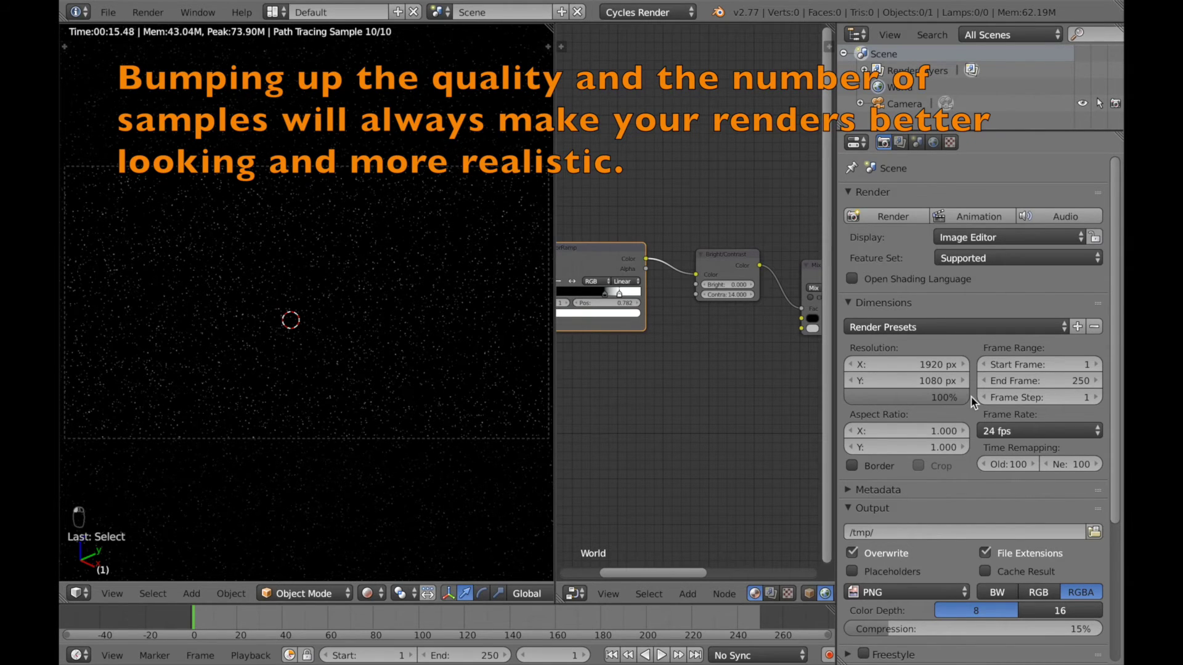
{"action": "scroll", "coordinate": [966, 396], "scroll_direction": "down", "scroll_amount": 6}
Step: Set Cycles render samples to 100 and start the final render
{"action": "left_click", "coordinate": [896, 482]}
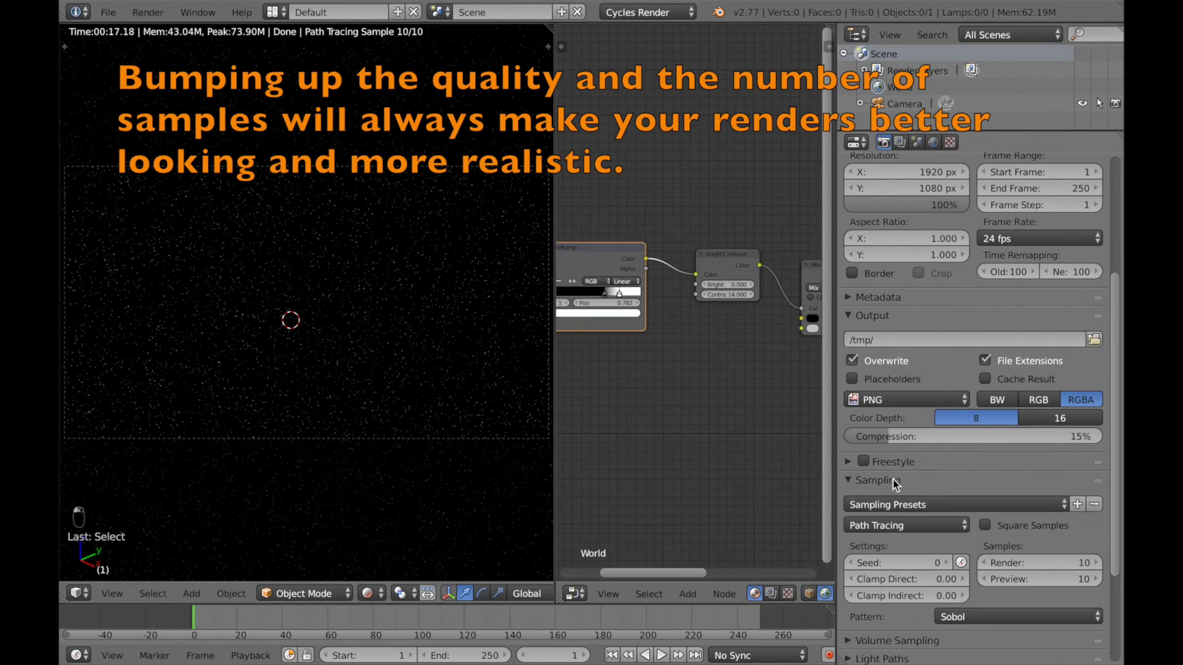
{"action": "left_click", "coordinate": [1019, 565]}
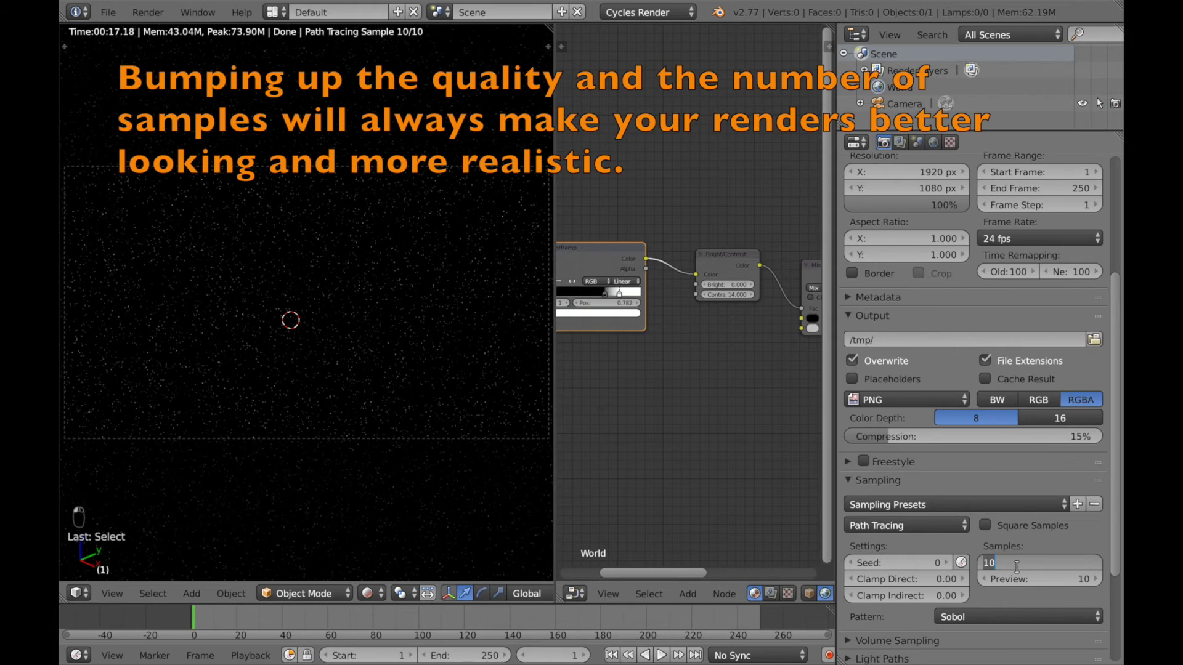
{"action": "type", "text": "00"}
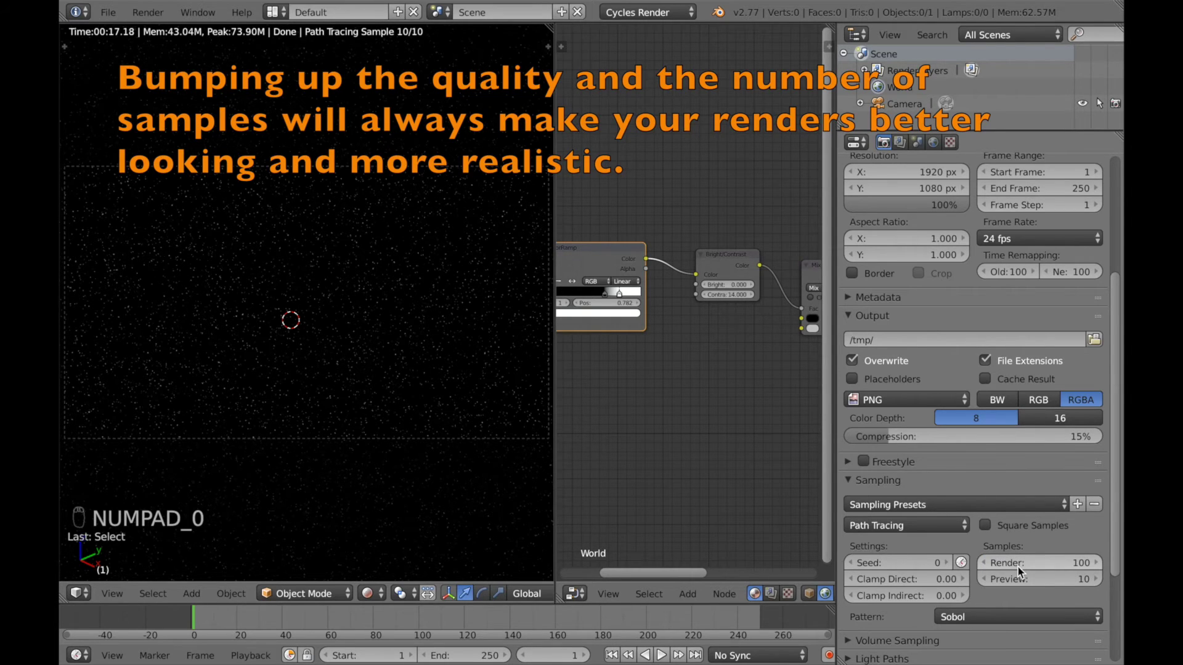
{"action": "key", "text": "Return"}
{"action": "scroll", "coordinate": [937, 314], "scroll_direction": "up", "scroll_amount": 6}
{"action": "scroll", "coordinate": [933, 310], "scroll_direction": "up", "scroll_amount": 1}
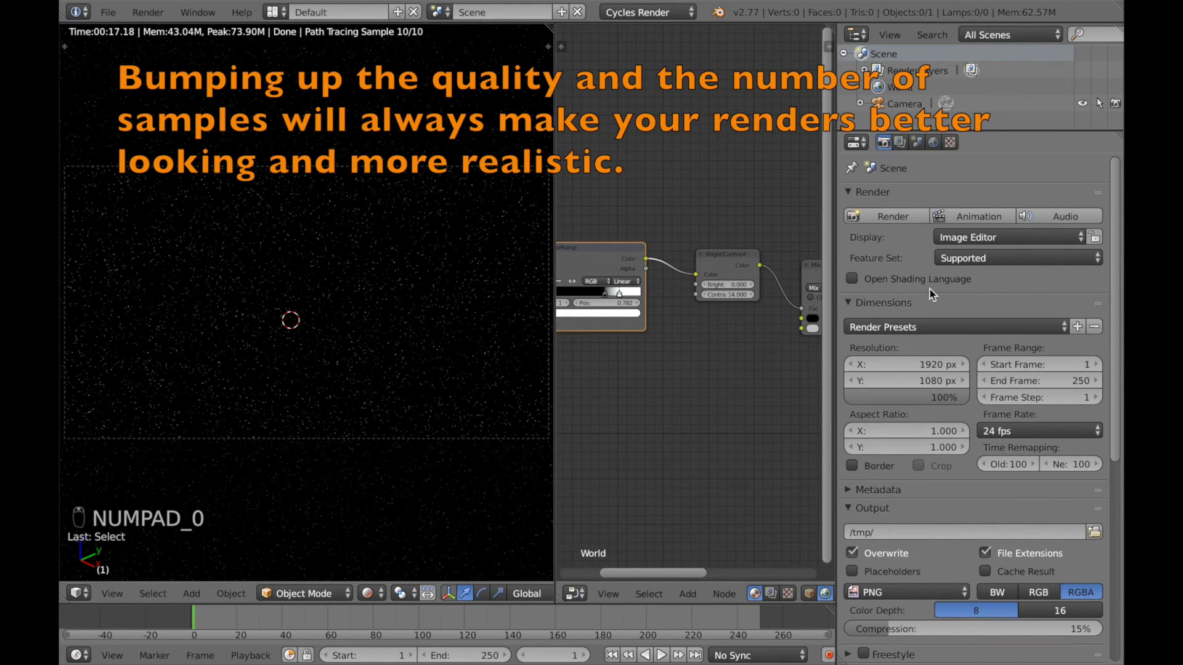
{"action": "left_click", "coordinate": [915, 219]}
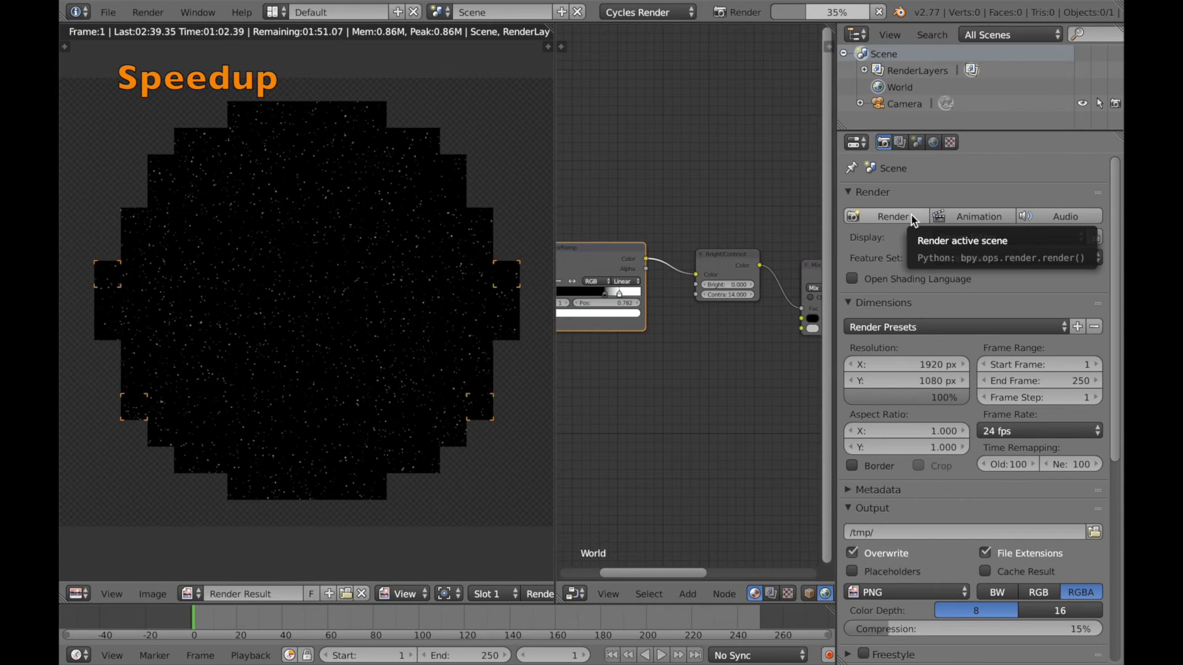
Step: Drag the area border so the Image Editor spans the full width, replacing the Node Editor
{"action": "left_click_drag", "start_coordinate": [547, 46], "coordinate": [690, 49]}
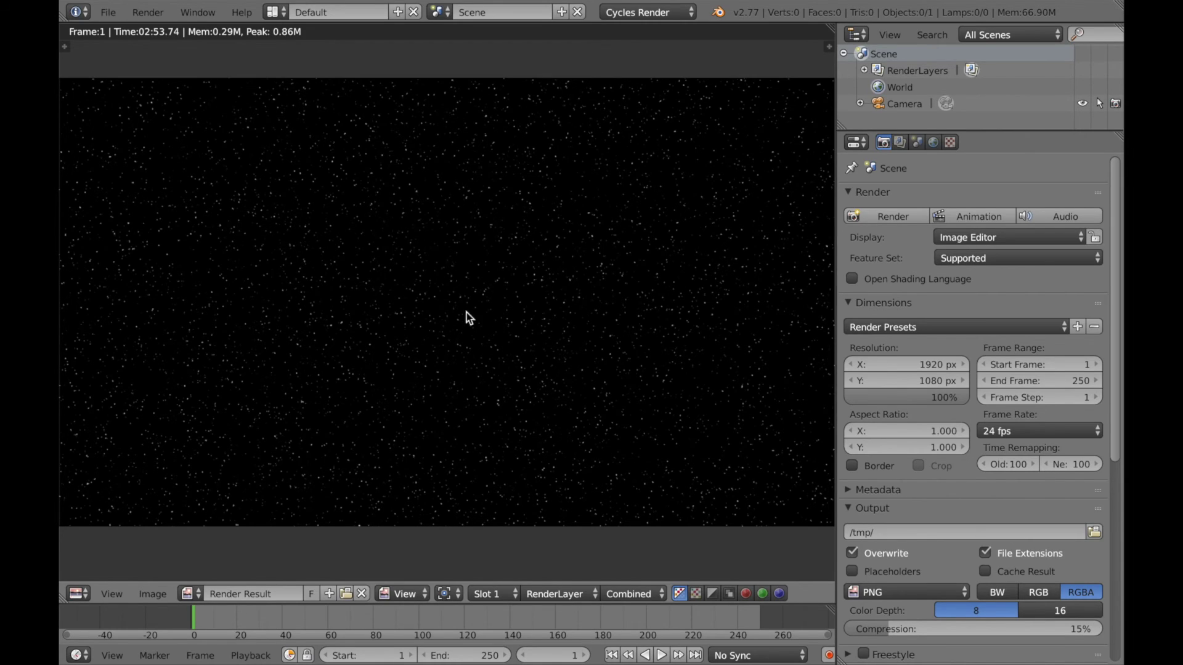
Step: Save the render as 'stars tutorial.png' in the Desktop folder
{"action": "scroll", "coordinate": [237, 441], "scroll_direction": "down", "scroll_amount": 1}
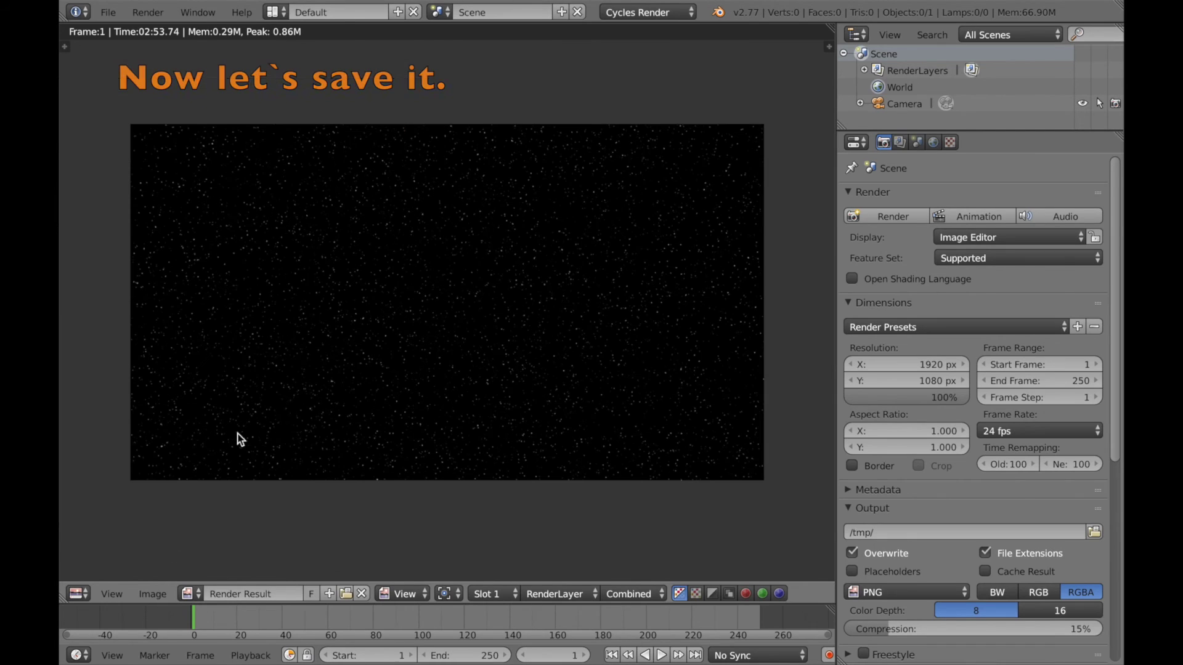
{"action": "scroll", "coordinate": [301, 391], "scroll_direction": "down", "scroll_amount": 2}
{"action": "scroll", "coordinate": [300, 391], "scroll_direction": "up", "scroll_amount": 1}
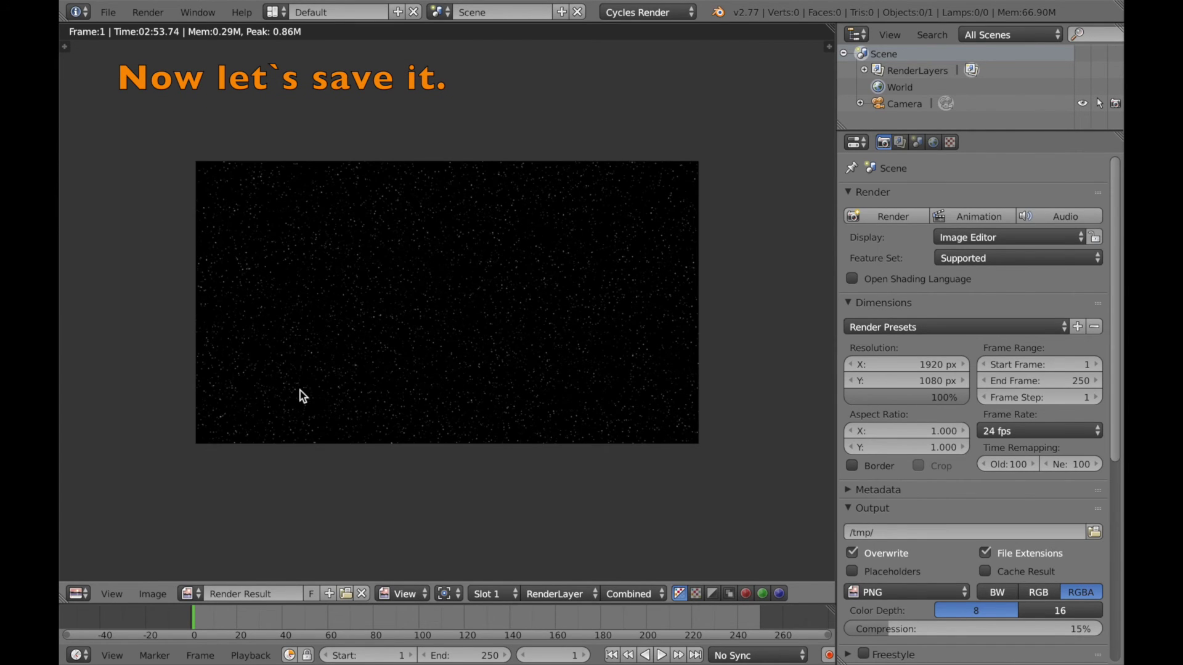
{"action": "scroll", "coordinate": [301, 391], "scroll_direction": "up", "scroll_amount": 1}
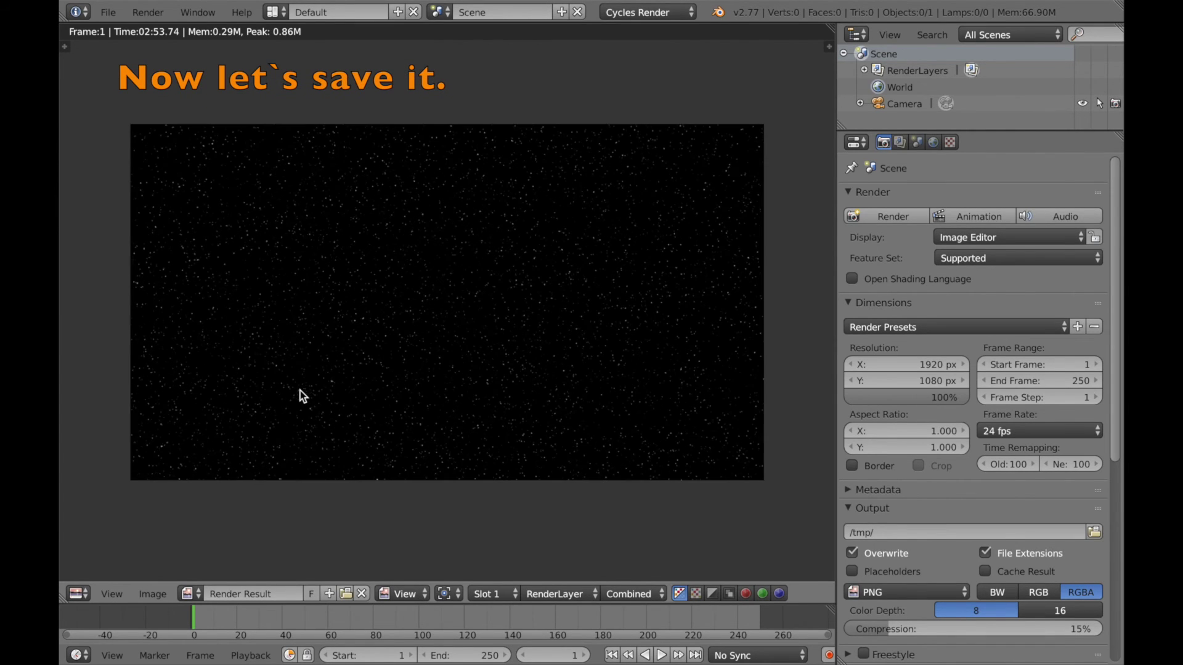
{"action": "left_click", "coordinate": [153, 595]}
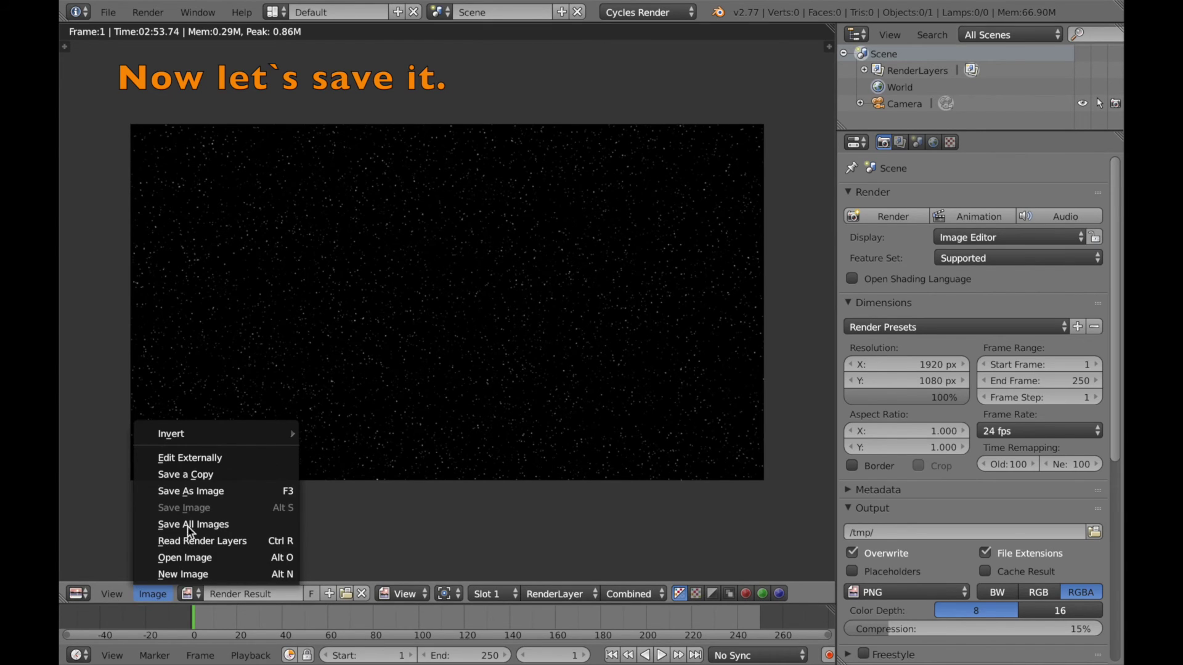
{"action": "left_click", "coordinate": [196, 491]}
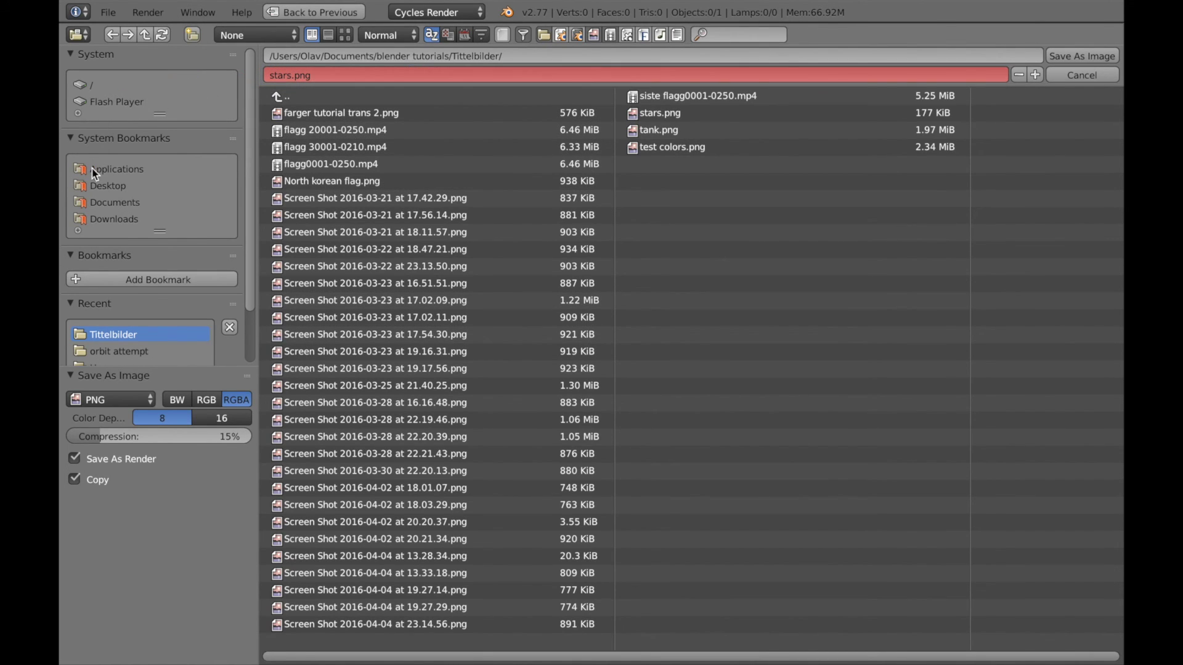
{"action": "left_click", "coordinate": [94, 186]}
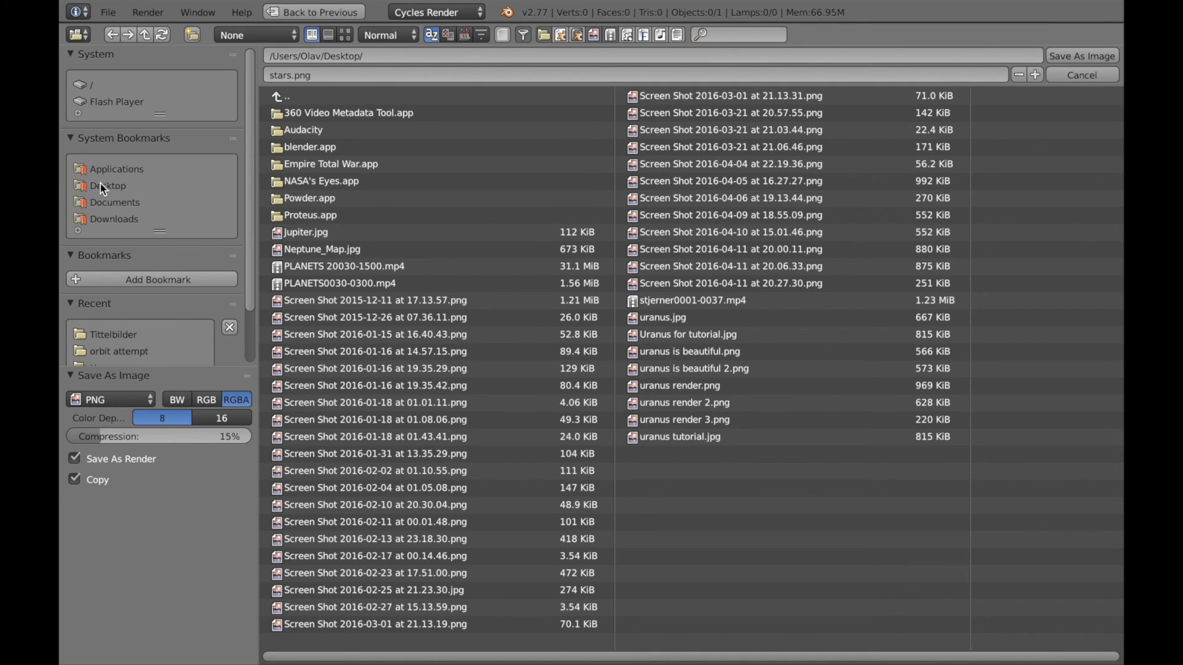
{"action": "left_click", "coordinate": [289, 75]}
{"action": "type", "text": "tutorial"}
{"action": "key", "text": "Return"}
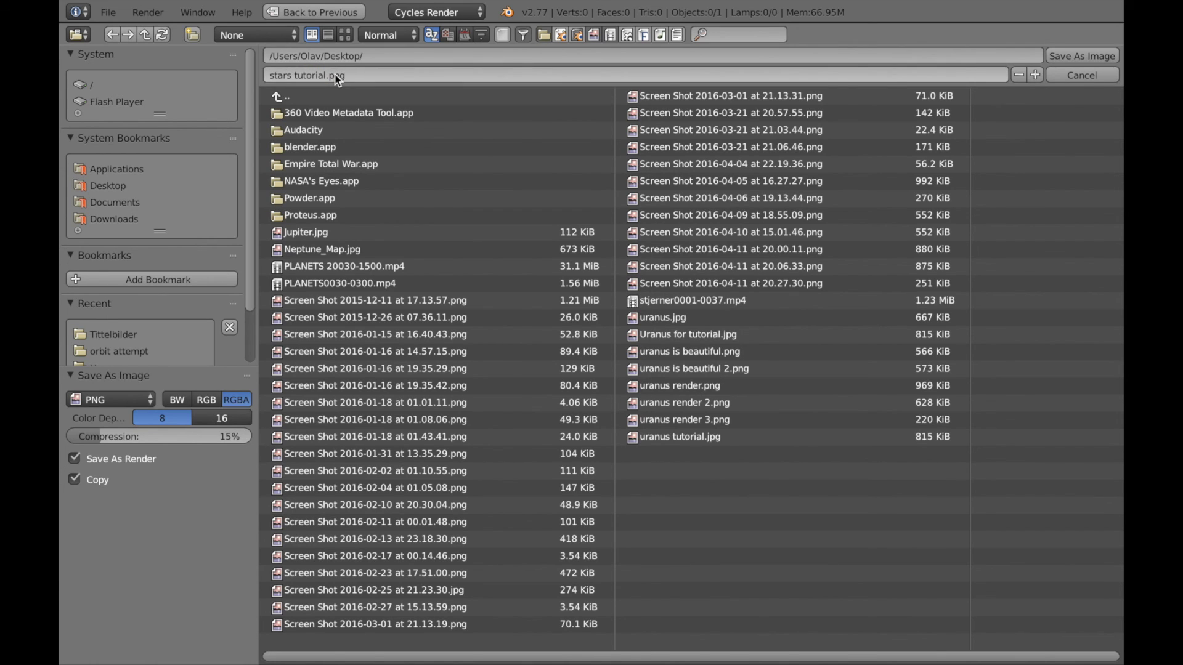
{"action": "key", "text": "Return"}
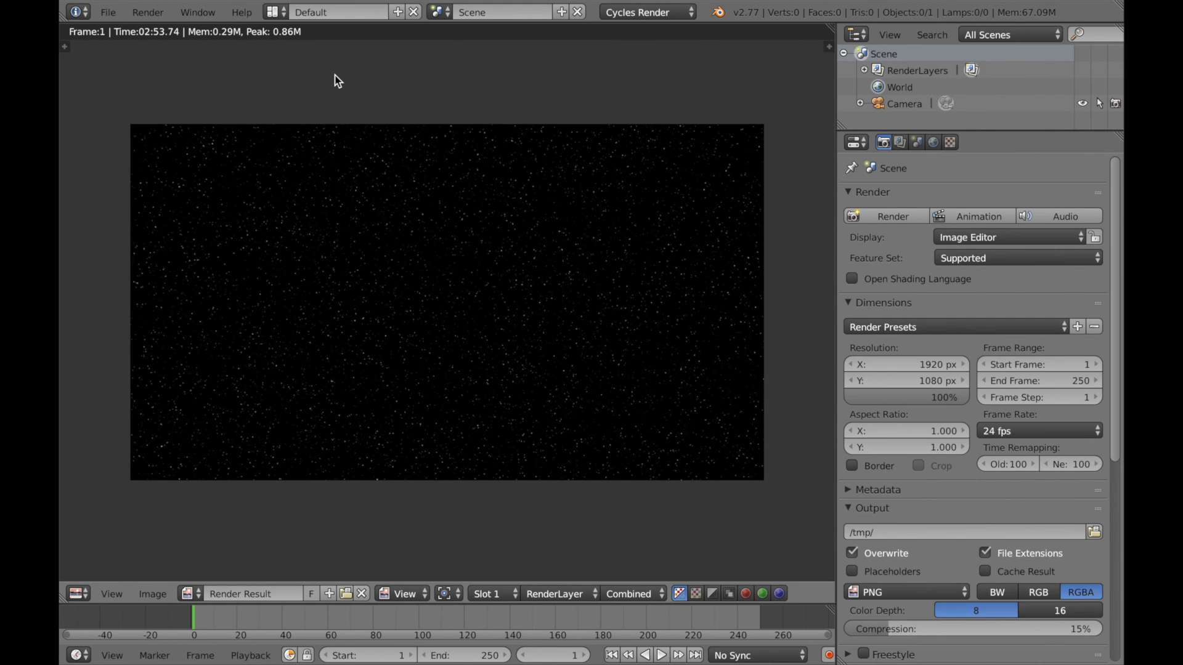